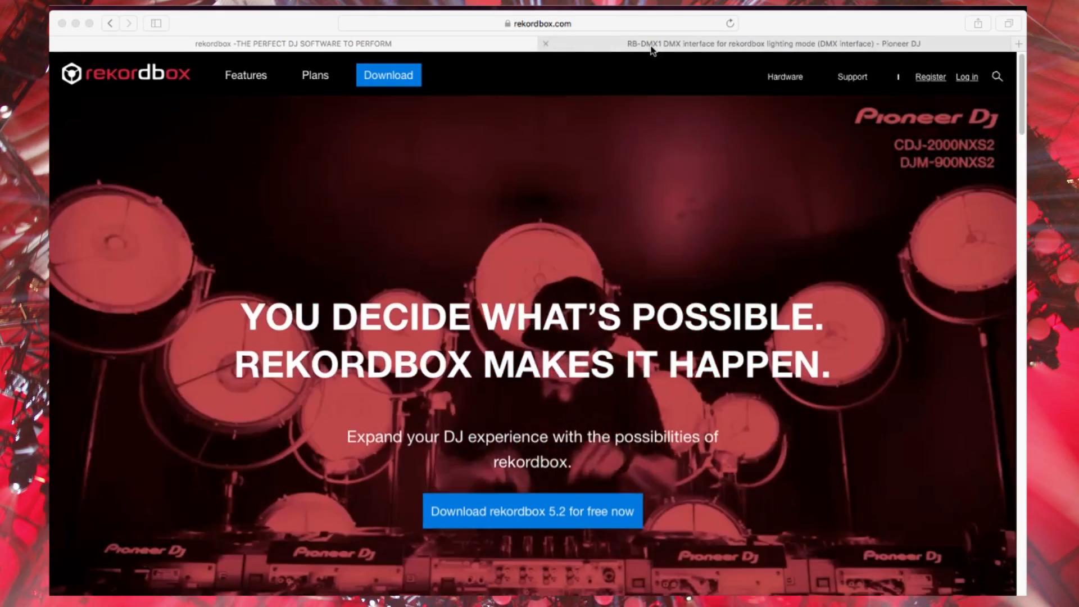
Show the product page of the RB-DMX1 DMX interface
{"action": "left_click", "coordinate": [650, 45]}
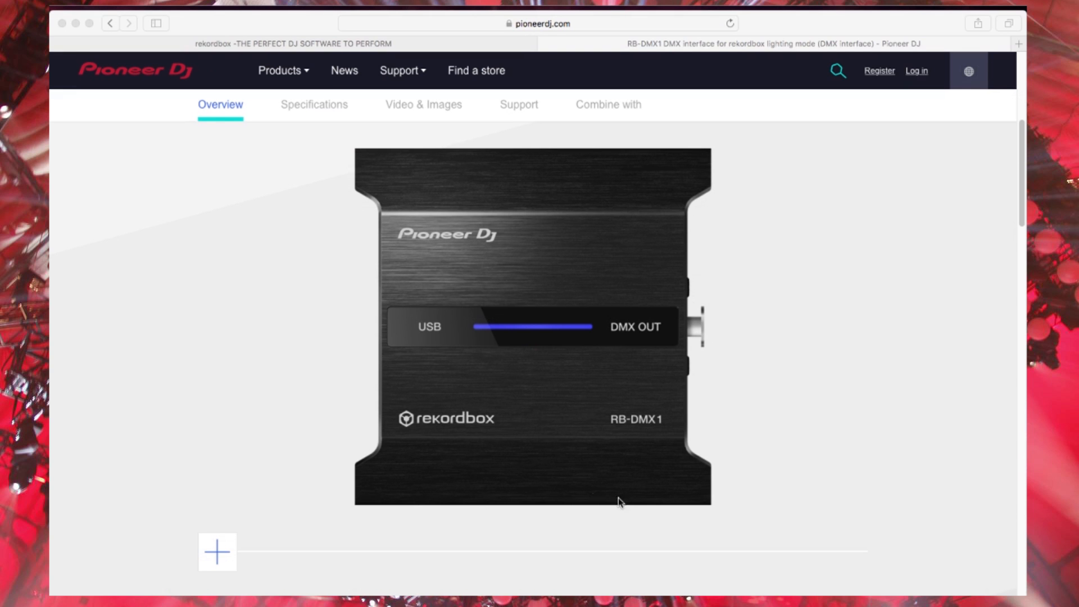
Switch to rekordbox and change its mode from Performance to Lighting
{"action": "mouse_move", "coordinate": [686, 594]}
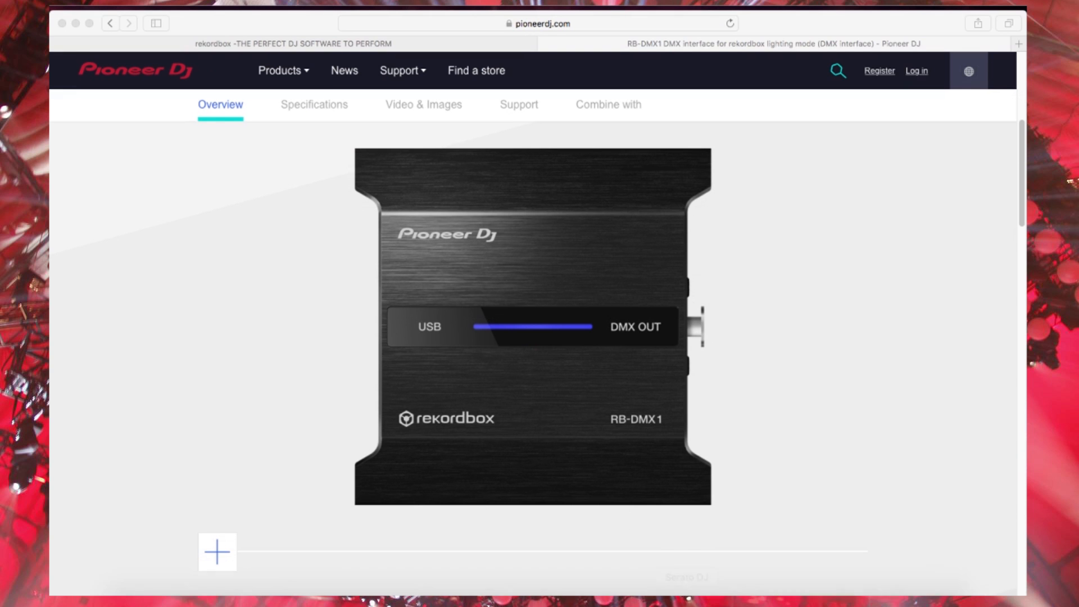
{"action": "left_click", "coordinate": [503, 581]}
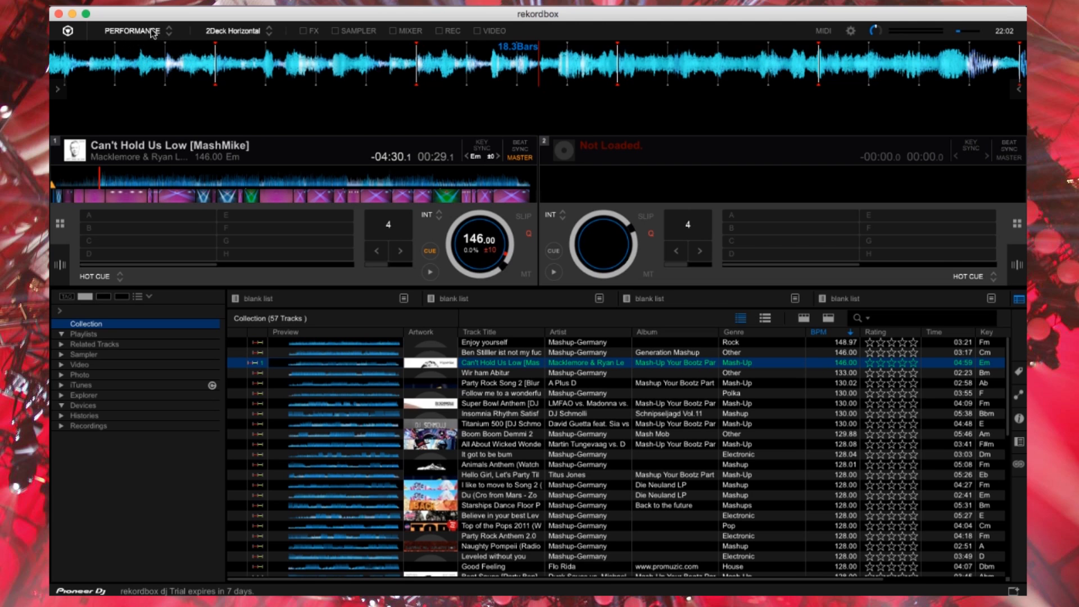
{"action": "left_click", "coordinate": [169, 32]}
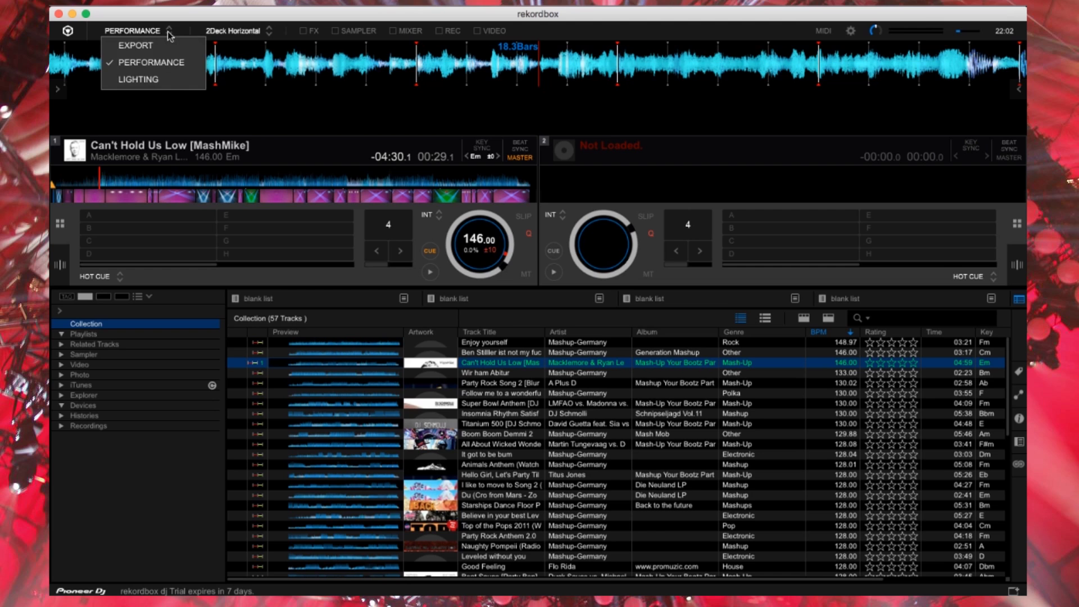
{"action": "left_click", "coordinate": [138, 81]}
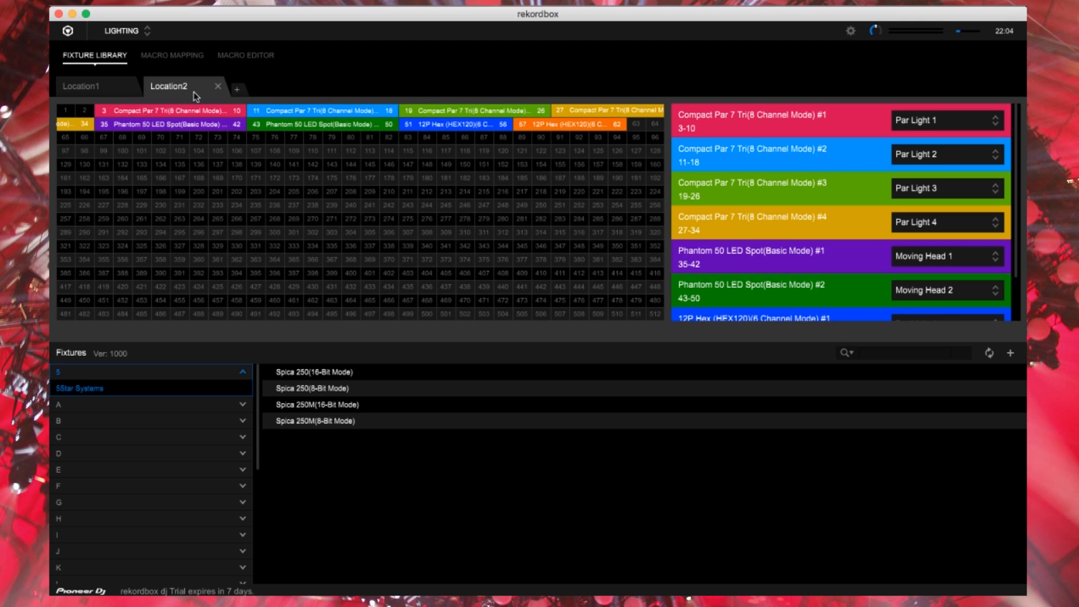
Add a new empty venue next to Location2 in the fixture library
{"action": "left_click", "coordinate": [239, 93]}
{"action": "left_click", "coordinate": [268, 90]}
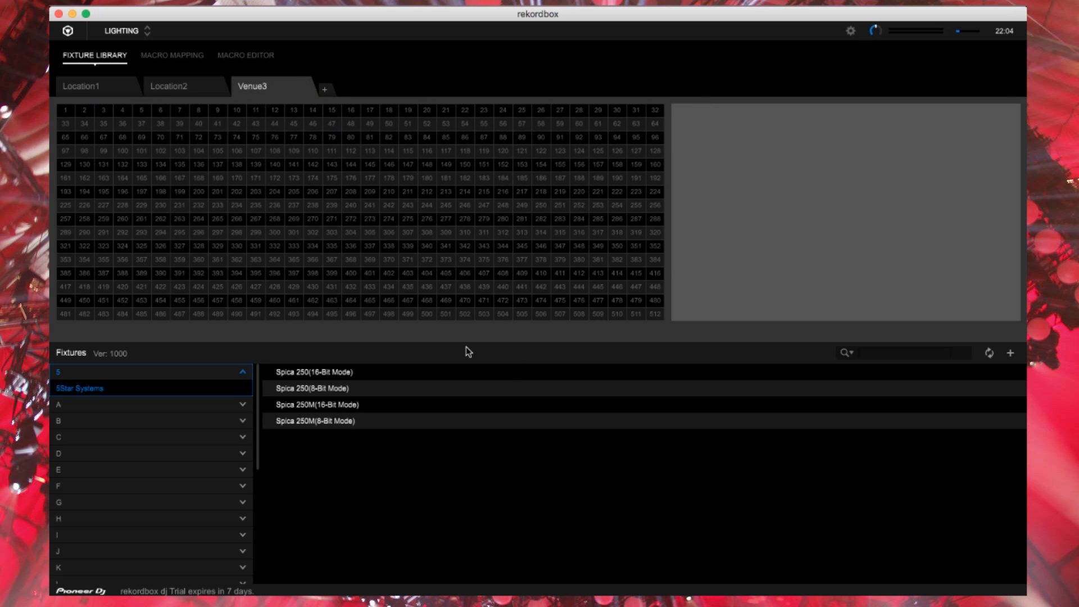
Search the fixtures for "showtec" and locate the Compact Par 7 Tri MKII entries
{"action": "left_click_drag", "start_coordinate": [258, 398], "coordinate": [256, 376]}
{"action": "type", "text": "showtec"}
{"action": "key", "text": "Return"}
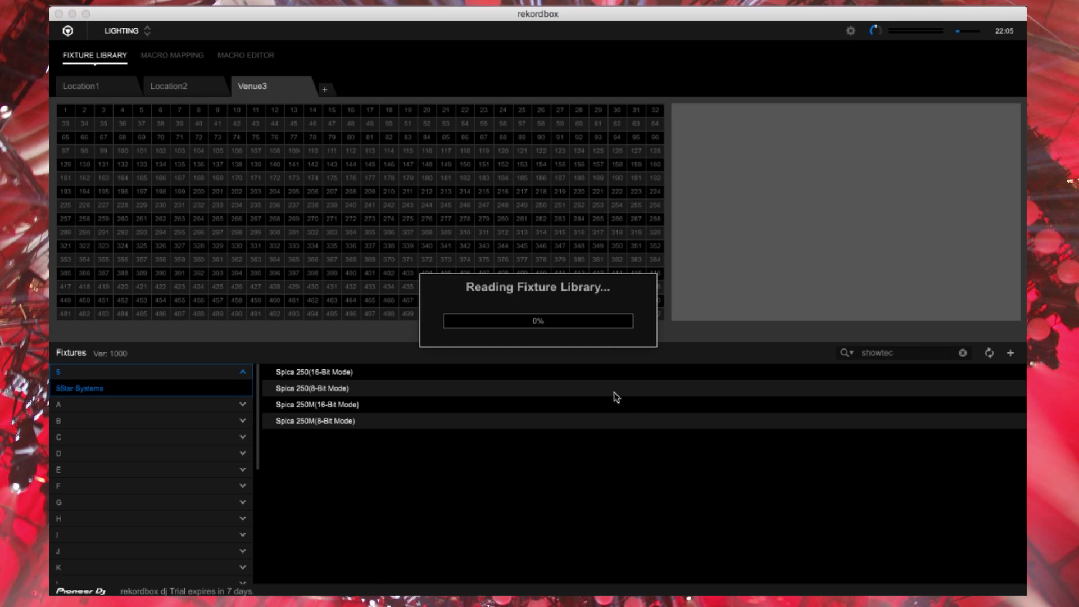
{"action": "scroll", "coordinate": [343, 458], "scroll_direction": "down", "scroll_amount": 10}
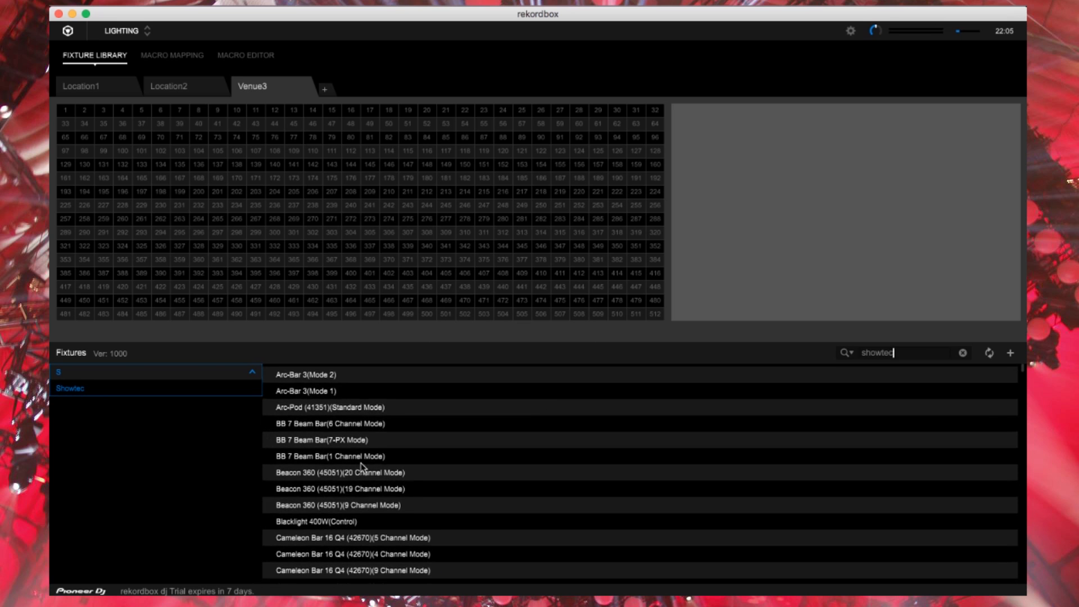
{"action": "scroll", "coordinate": [359, 457], "scroll_direction": "down", "scroll_amount": 20}
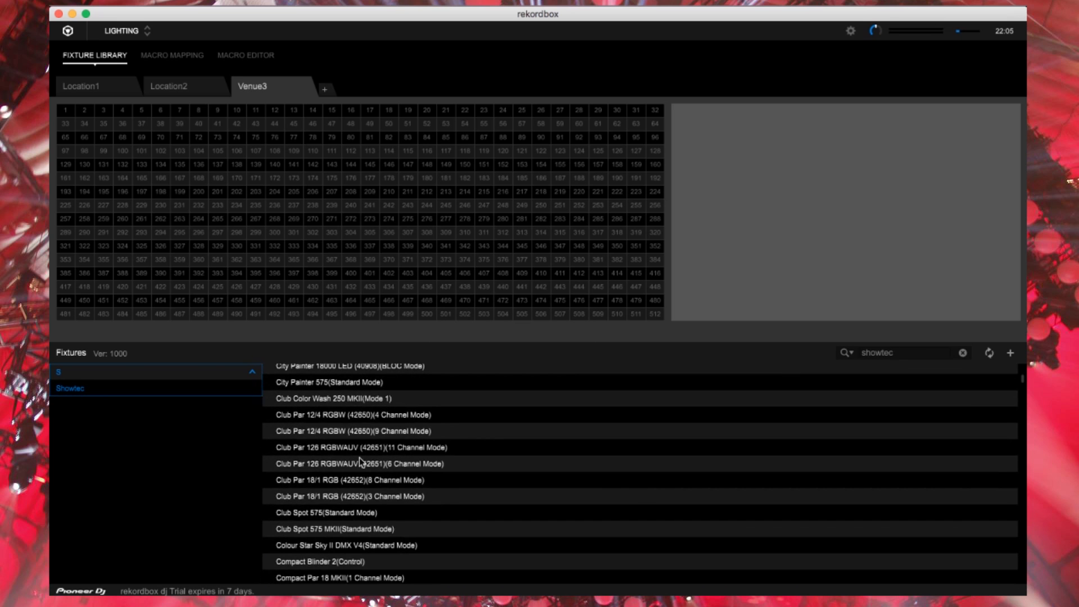
{"action": "scroll", "coordinate": [359, 457], "scroll_direction": "down", "scroll_amount": 10}
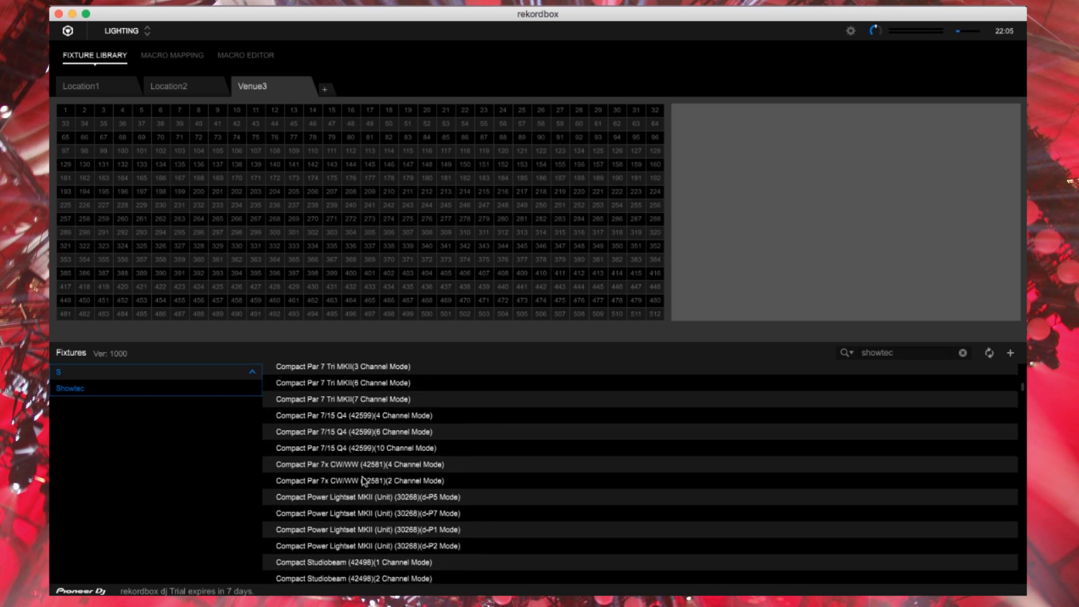
{"action": "scroll", "coordinate": [362, 489], "scroll_direction": "up", "scroll_amount": 10}
{"action": "scroll", "coordinate": [361, 488], "scroll_direction": "down", "scroll_amount": 3}
{"action": "scroll", "coordinate": [397, 467], "scroll_direction": "up", "scroll_amount": 1}
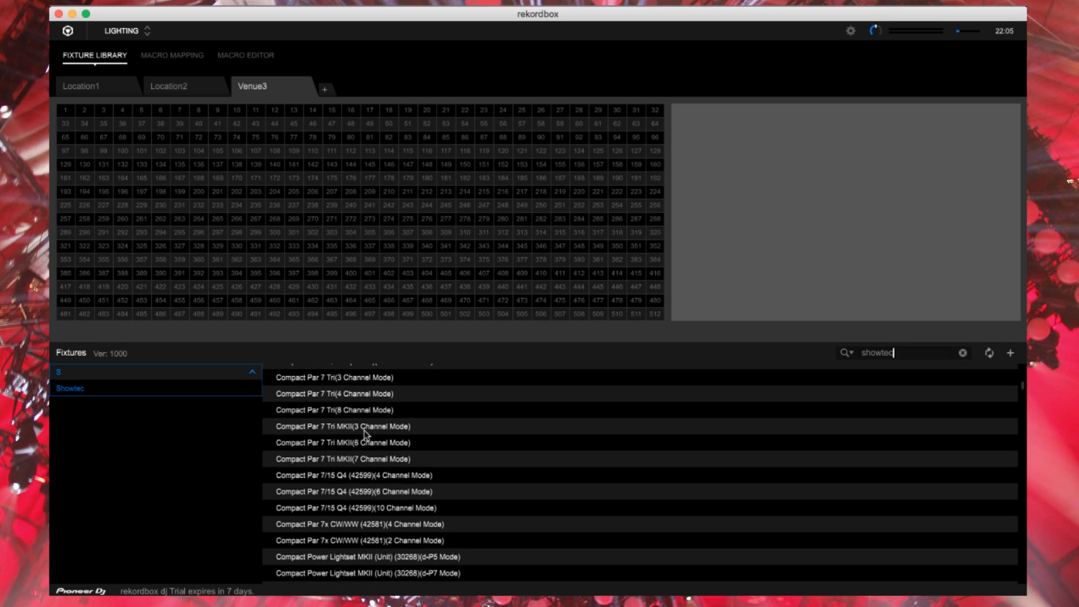
Compare the 3, 6 and 7 Channel Mode entries of the Compact Par 7 Tri MKII
{"action": "left_click", "coordinate": [335, 427]}
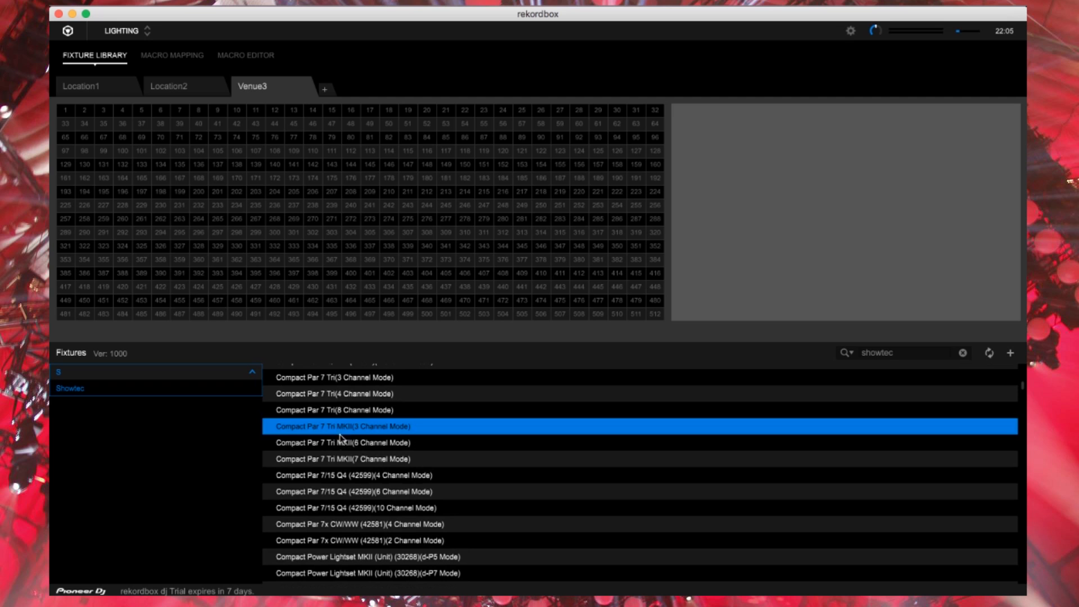
{"action": "left_click", "coordinate": [339, 444]}
{"action": "left_click", "coordinate": [339, 460]}
{"action": "left_click", "coordinate": [338, 443]}
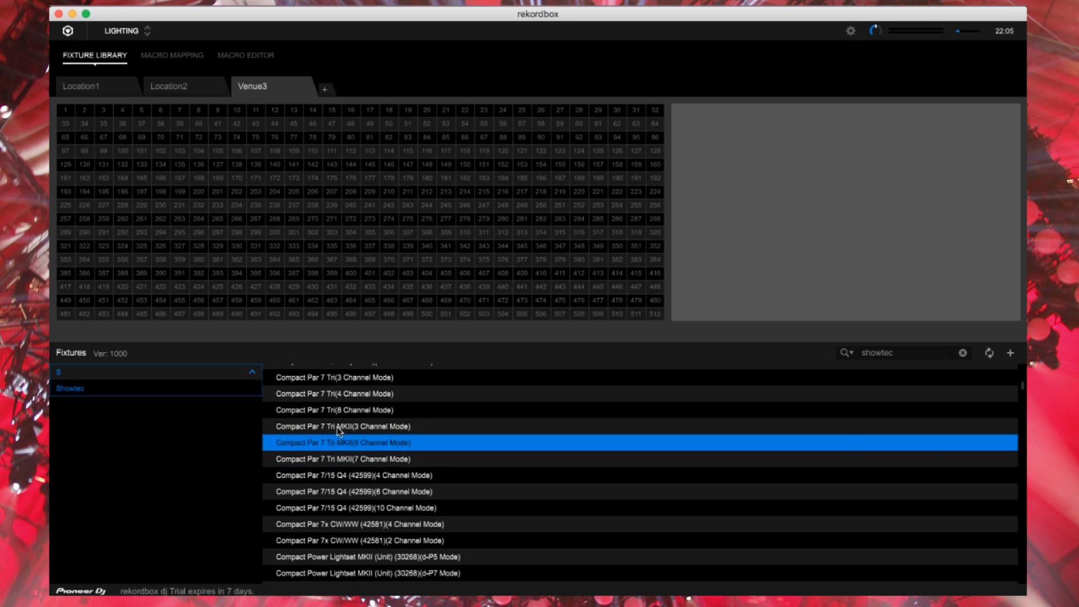
{"action": "left_click", "coordinate": [337, 427]}
{"action": "left_click", "coordinate": [388, 443]}
{"action": "left_click", "coordinate": [387, 460]}
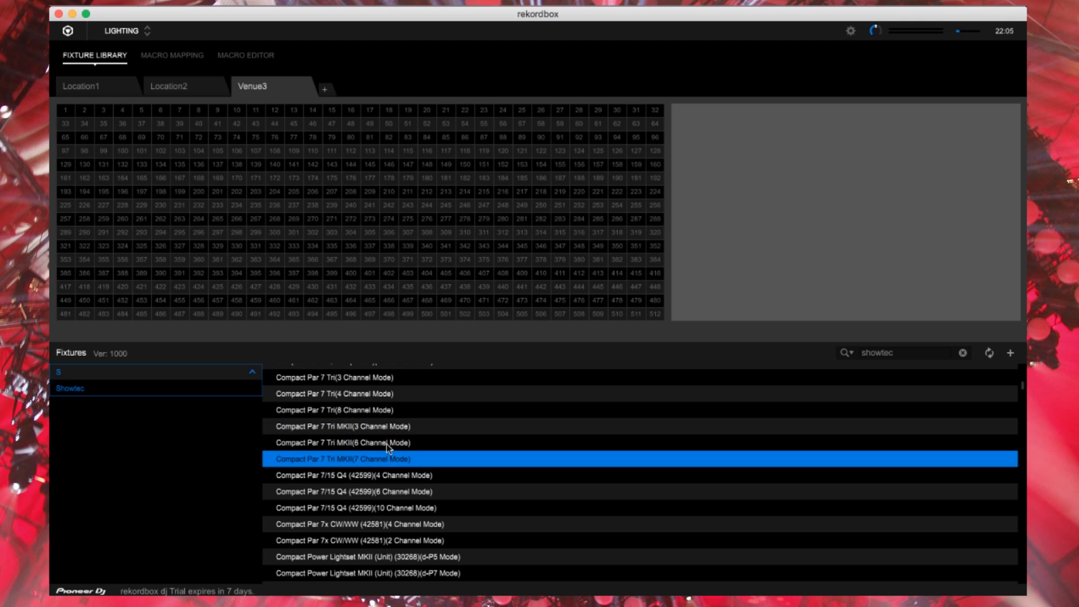
{"action": "left_click", "coordinate": [382, 427]}
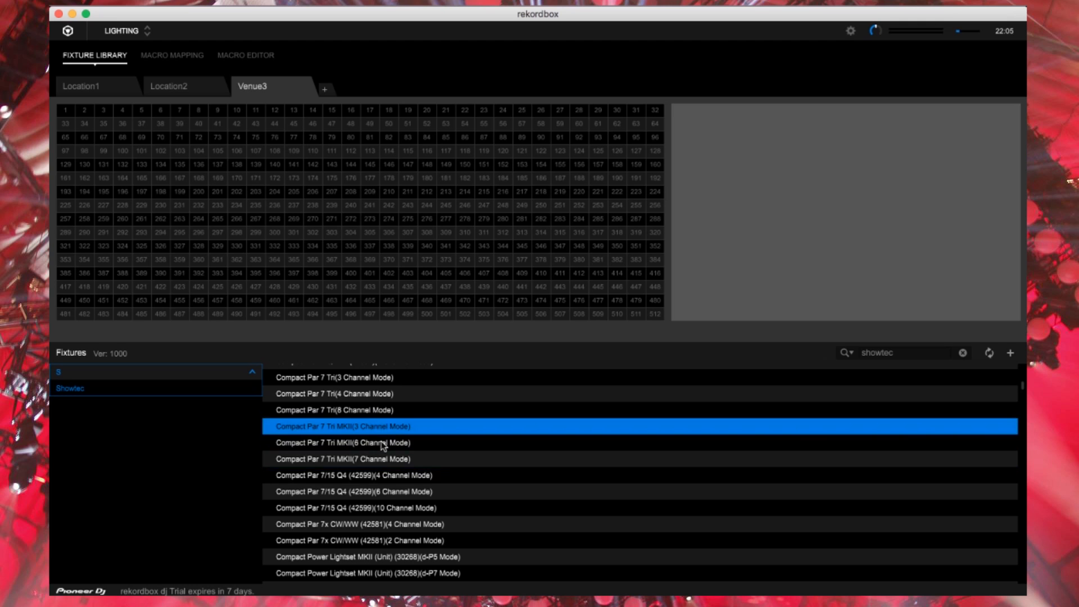
{"action": "left_click", "coordinate": [379, 442]}
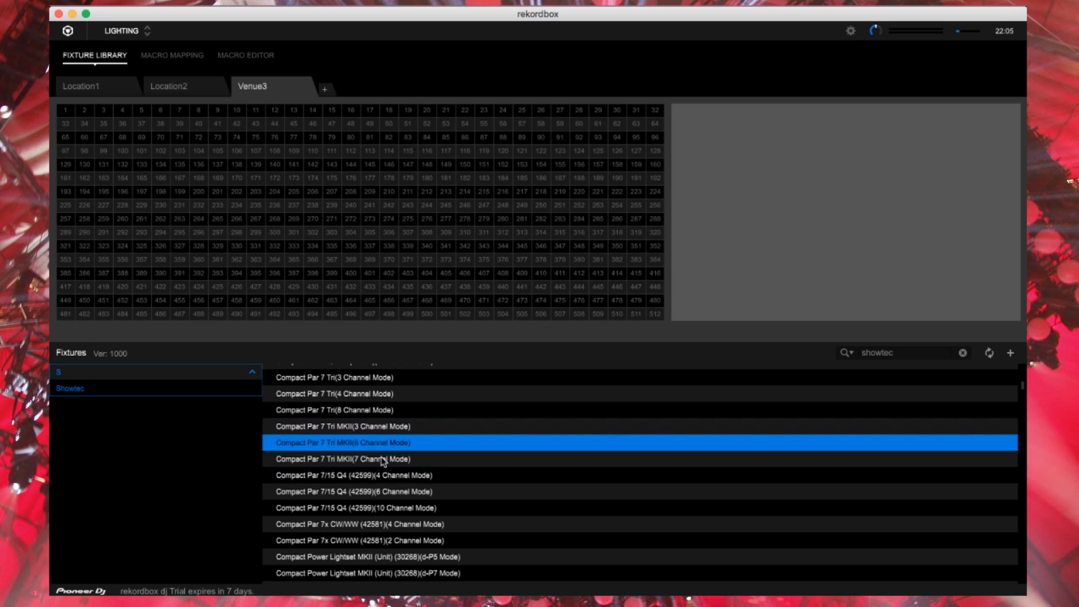
{"action": "left_click", "coordinate": [382, 459]}
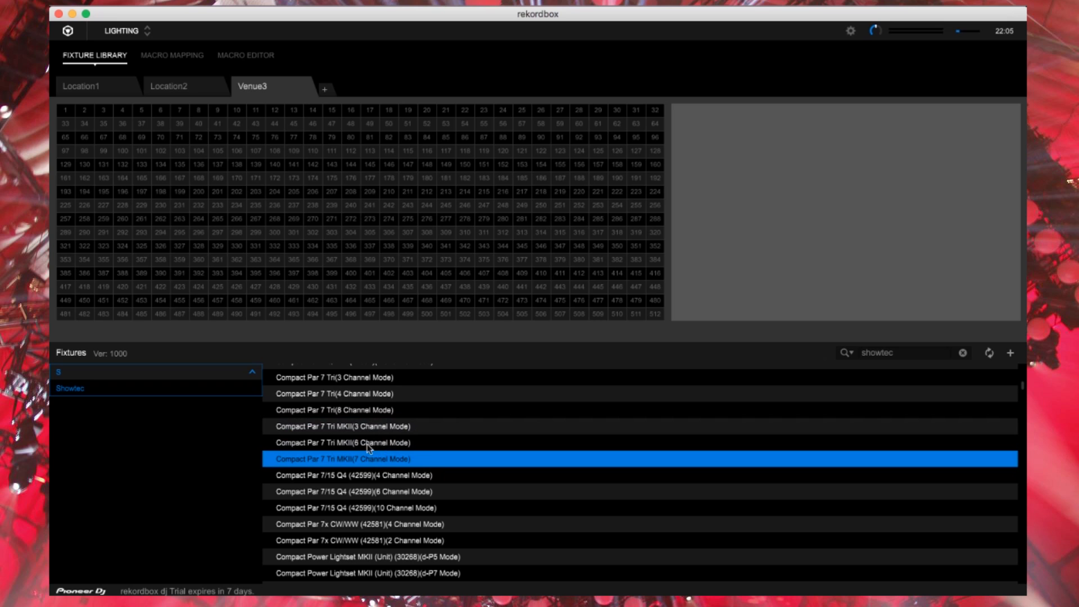
Patch four Compact Par 7 Tri MKII fixtures in 6 Channel Mode one after another on DMX channels 3 to 26
{"action": "left_click", "coordinate": [371, 444]}
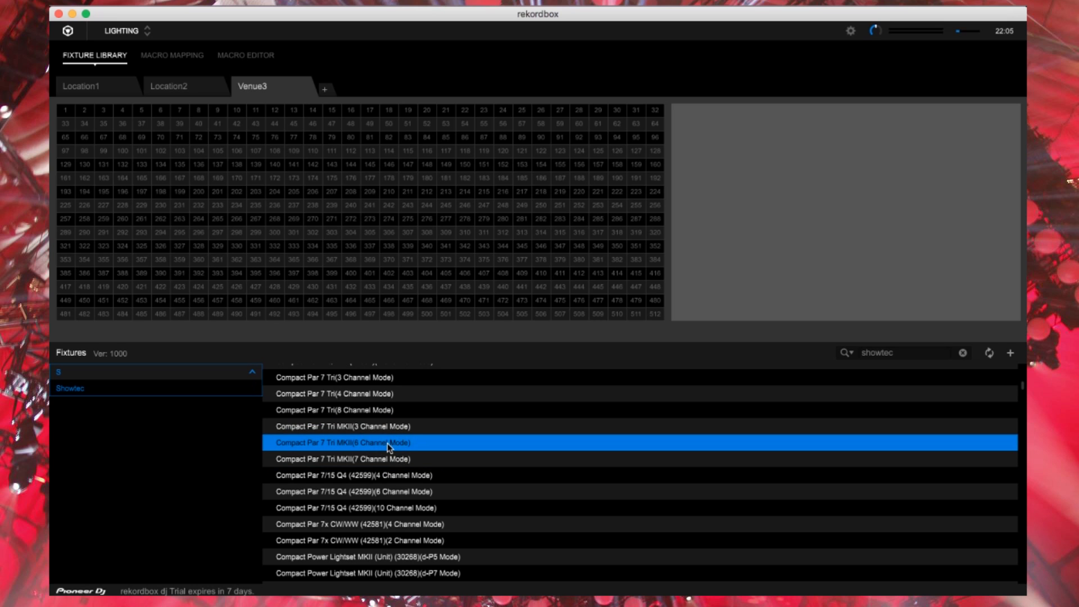
{"action": "left_click_drag", "start_coordinate": [386, 443], "coordinate": [103, 111]}
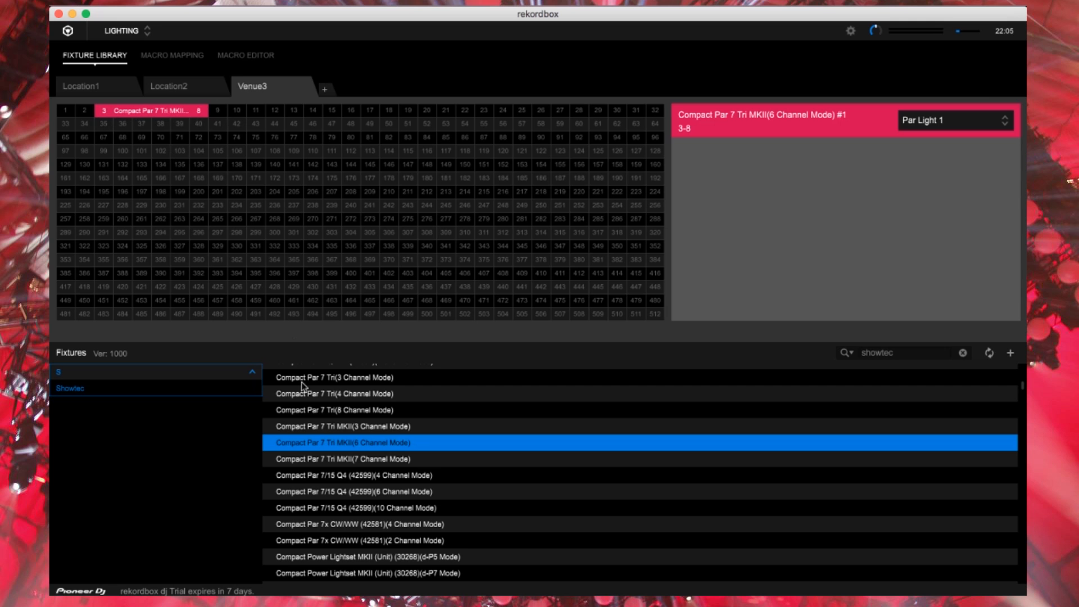
{"action": "left_click_drag", "start_coordinate": [327, 441], "coordinate": [218, 112]}
{"action": "left_click_drag", "start_coordinate": [349, 447], "coordinate": [332, 113]}
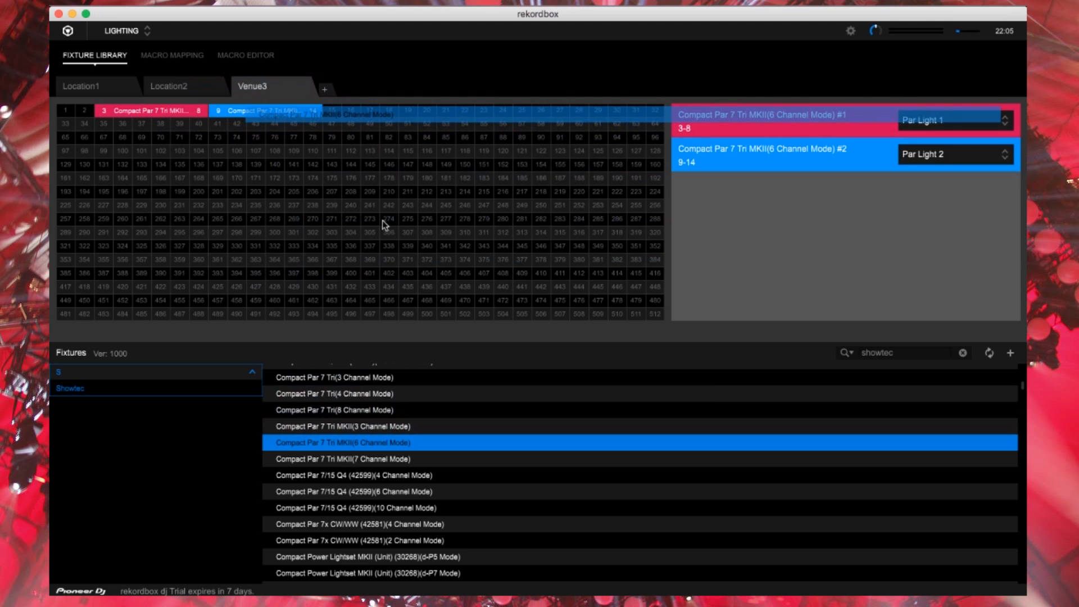
{"action": "left_click_drag", "start_coordinate": [335, 451], "coordinate": [454, 147]}
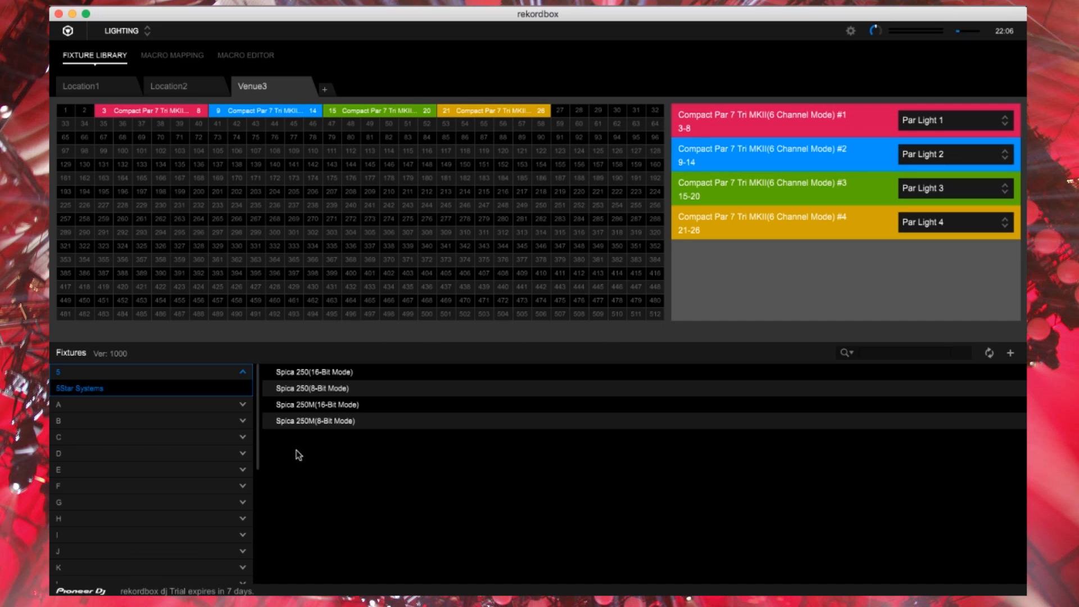
Patch two American DJ 12P Hex (HEX120) fixtures in 6 Channel Mode on DMX channels 27-32 and 33-38
{"action": "left_click", "coordinate": [242, 405]}
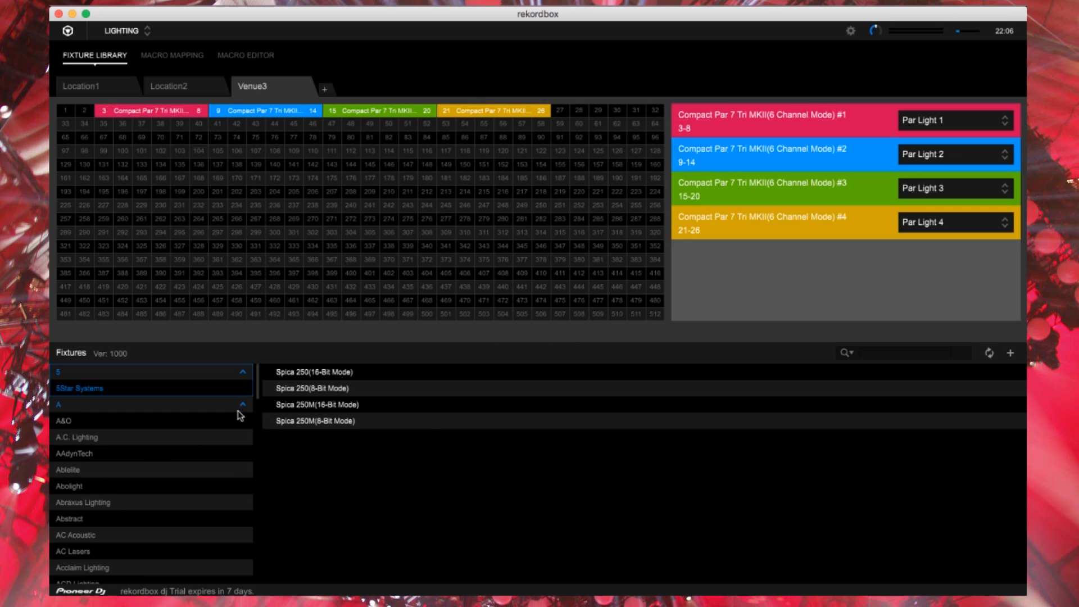
{"action": "scroll", "coordinate": [147, 478], "scroll_direction": "down", "scroll_amount": 8}
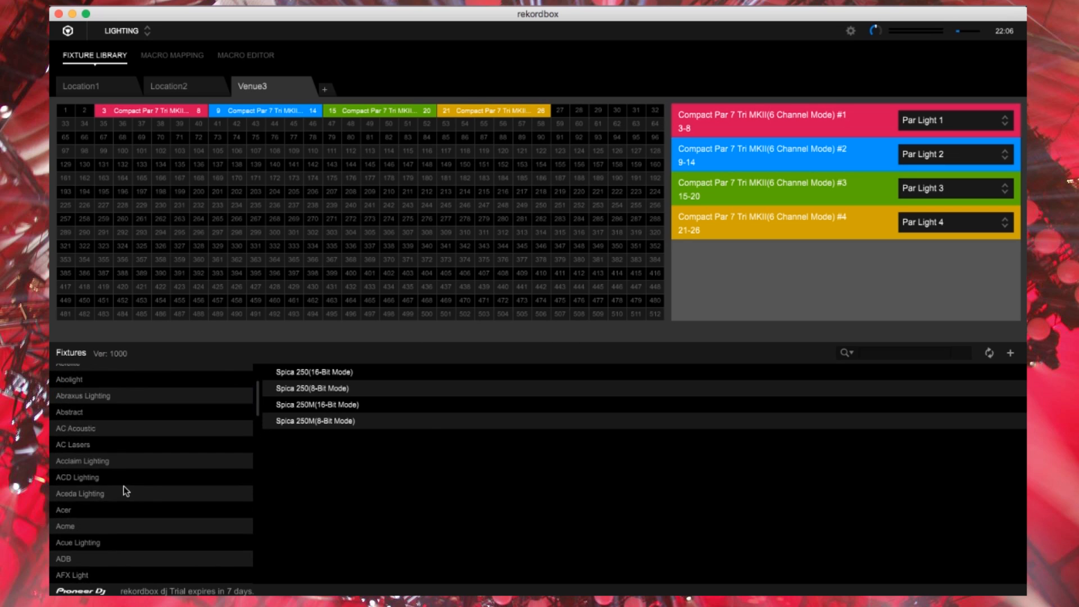
{"action": "scroll", "coordinate": [126, 491], "scroll_direction": "down", "scroll_amount": 1}
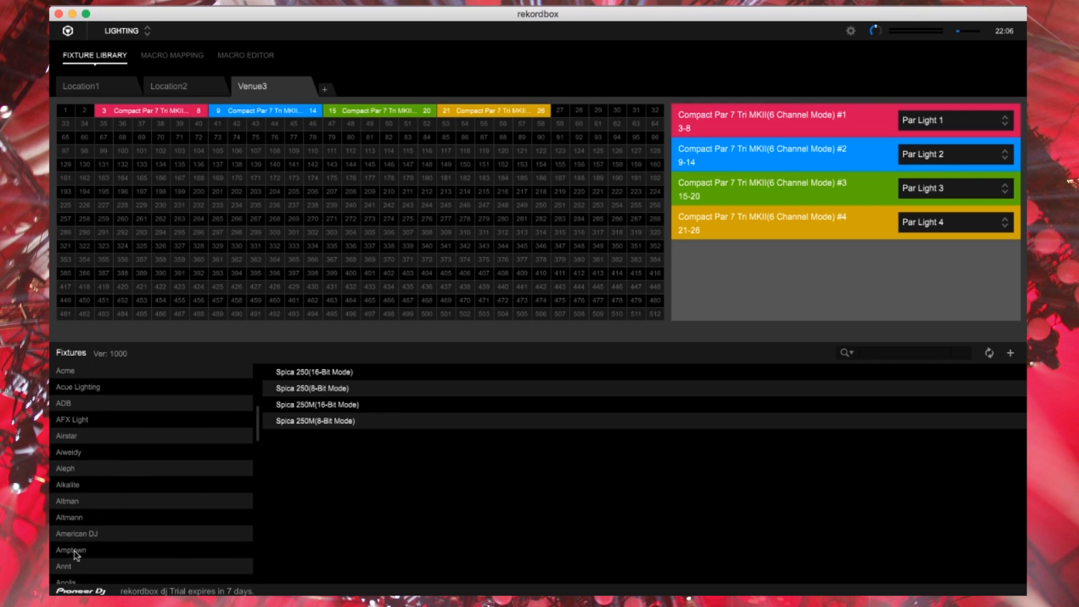
{"action": "left_click", "coordinate": [79, 534]}
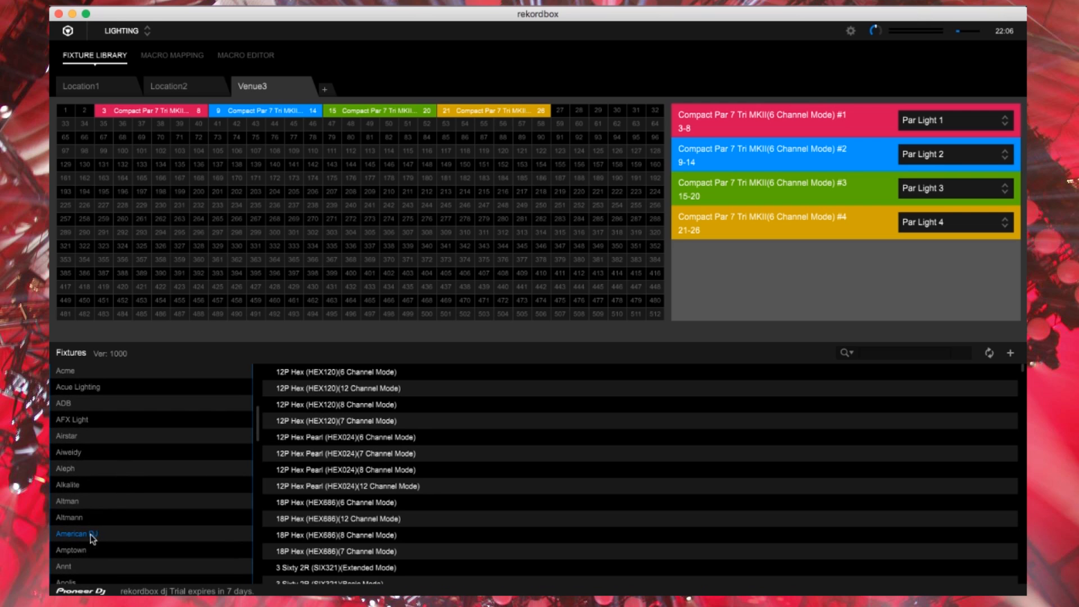
{"action": "left_click", "coordinate": [348, 373]}
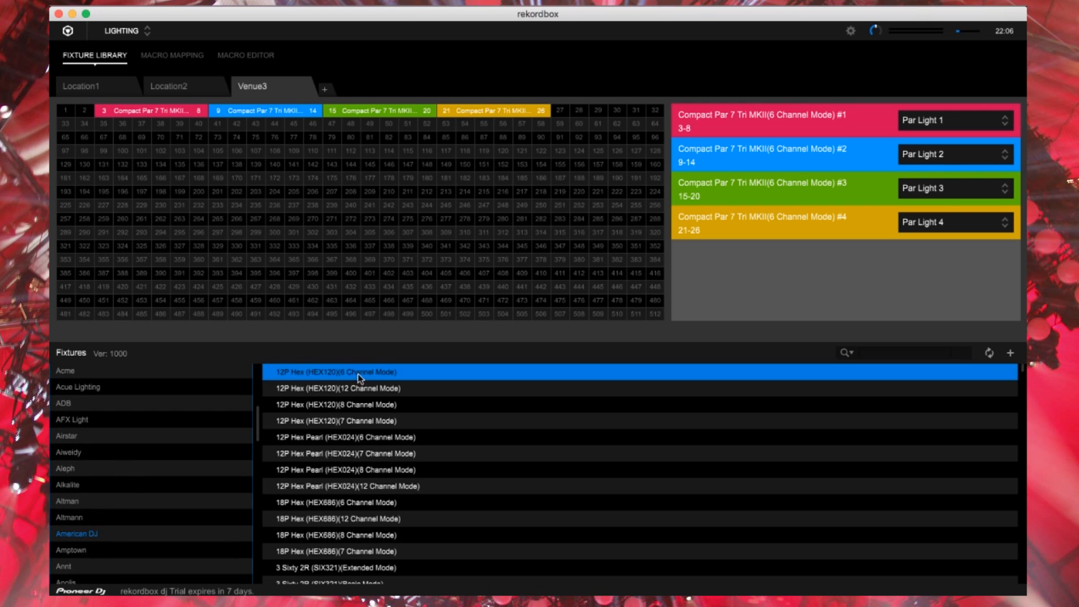
{"action": "left_click_drag", "start_coordinate": [339, 374], "coordinate": [563, 115]}
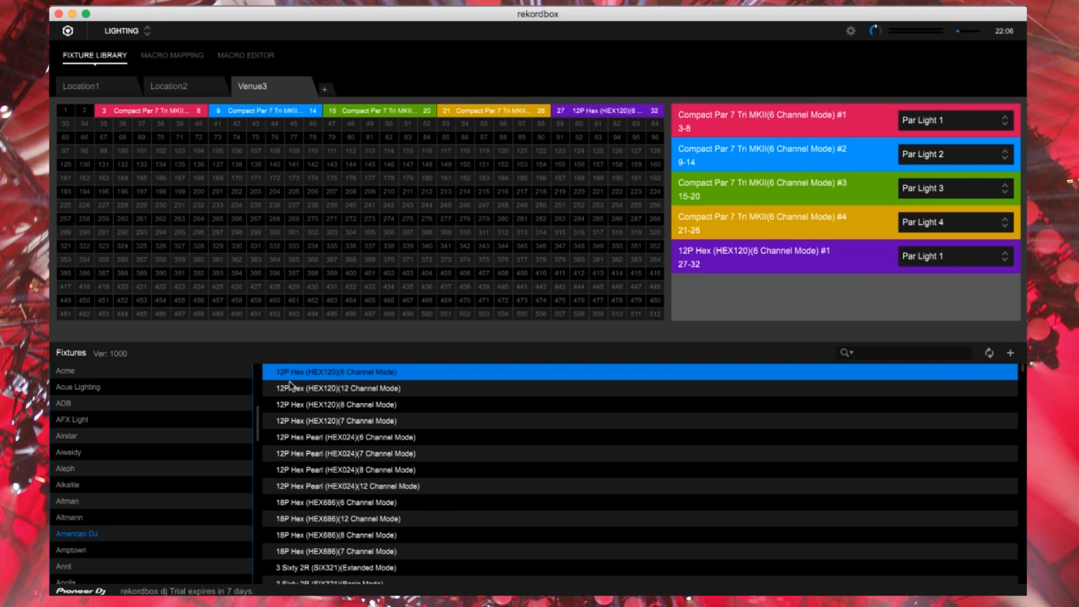
{"action": "left_click_drag", "start_coordinate": [293, 375], "coordinate": [77, 144]}
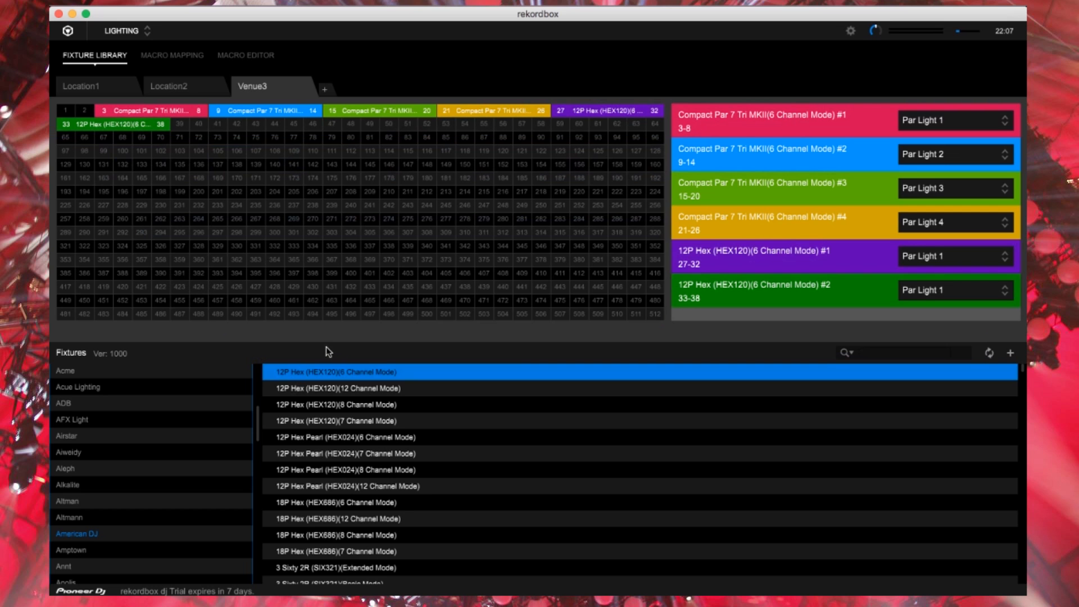
Search the fixtures for "inno", patch two Inno Focus Spot (13 Channel Mode) fixtures on channels 39-51 and 52-64, and clear the search
{"action": "scroll", "coordinate": [433, 487], "scroll_direction": "down", "scroll_amount": 1}
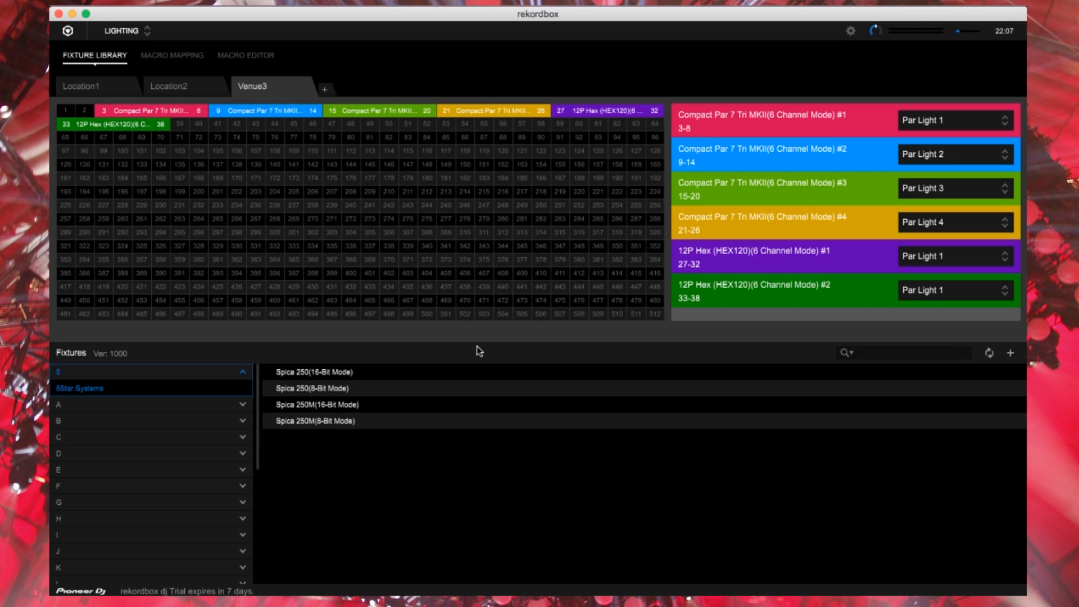
{"action": "type", "text": "inno"}
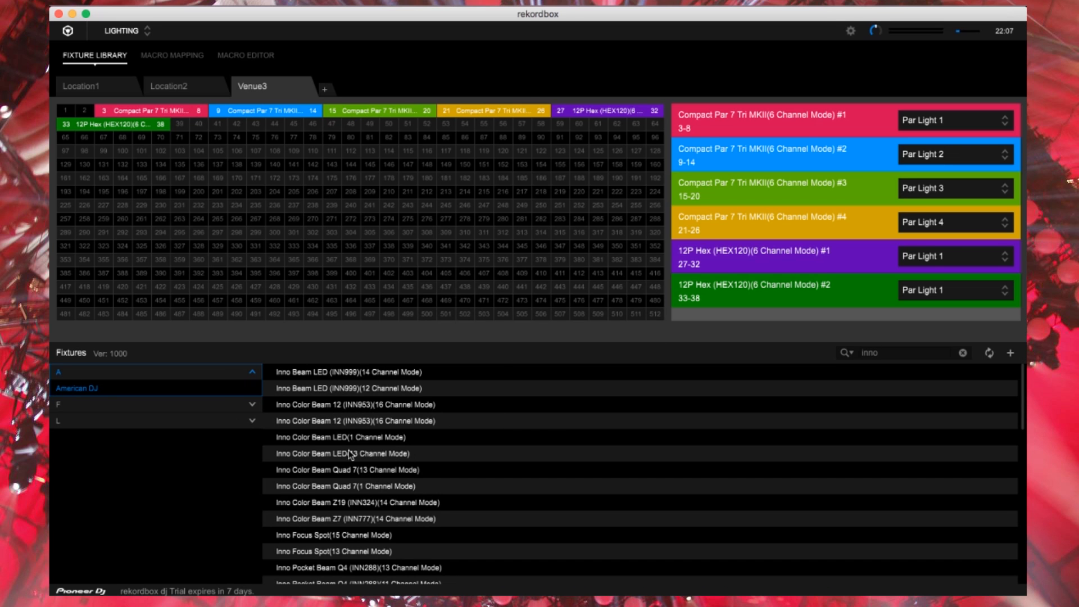
{"action": "scroll", "coordinate": [335, 485], "scroll_direction": "down", "scroll_amount": 2}
{"action": "scroll", "coordinate": [332, 495], "scroll_direction": "down", "scroll_amount": 2}
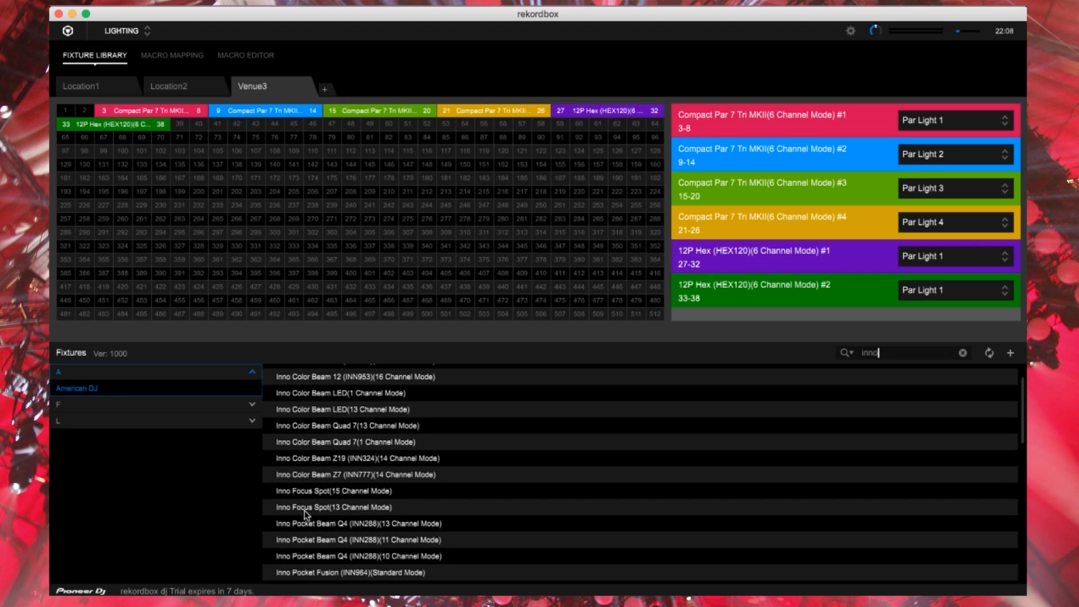
{"action": "left_click_drag", "start_coordinate": [306, 508], "coordinate": [177, 124]}
{"action": "left_click_drag", "start_coordinate": [318, 508], "coordinate": [428, 130]}
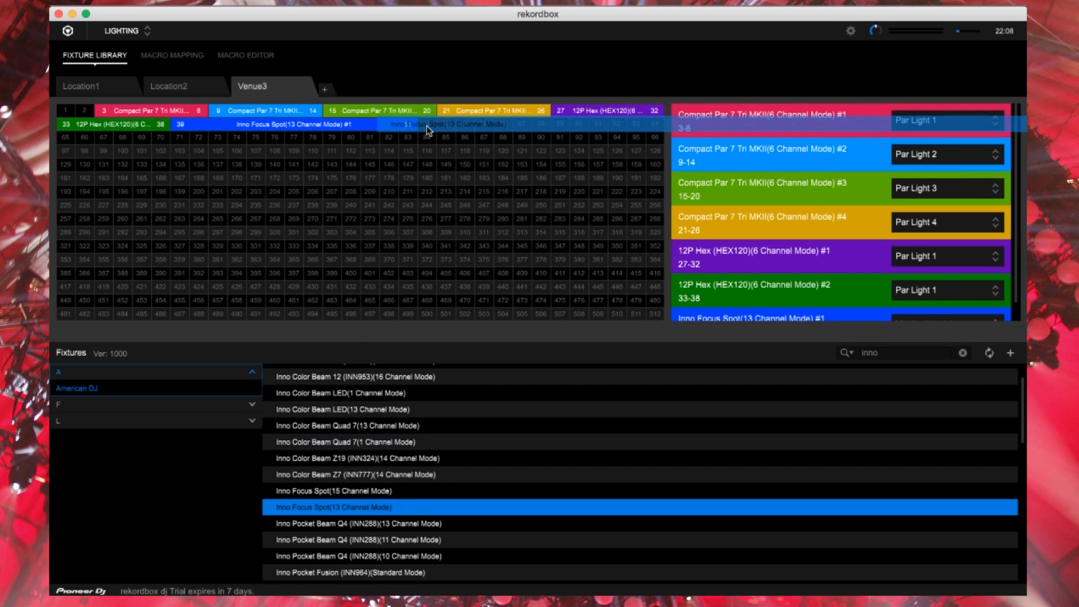
{"action": "left_click_drag", "start_coordinate": [532, 302], "coordinate": [520, 287]}
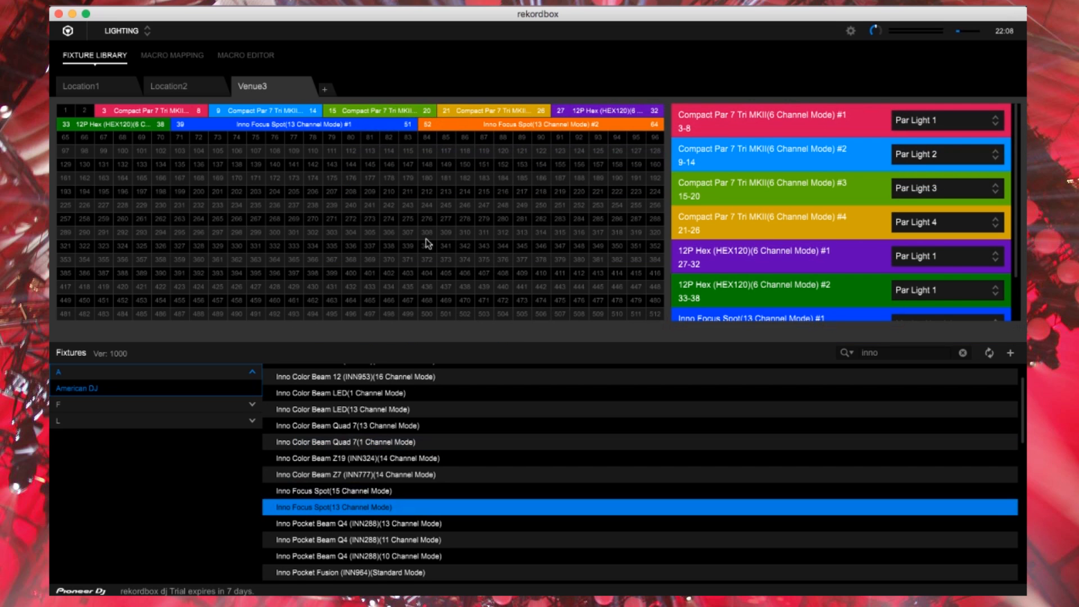
{"action": "left_click", "coordinate": [963, 352]}
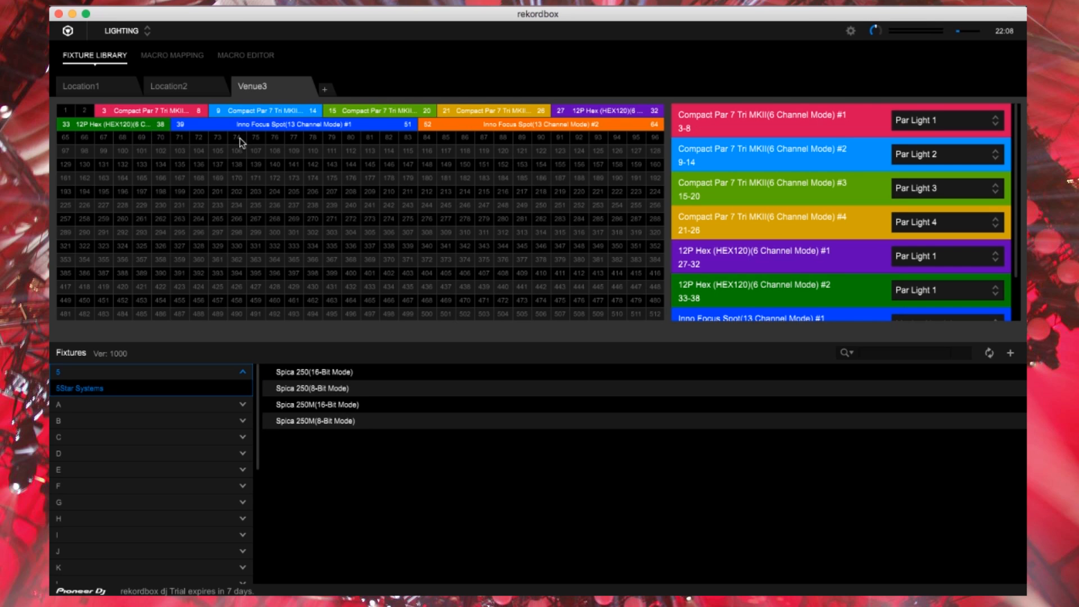
Try Par Light 2 as the light type of Compact Par 7 Tri MKII #1 and restore it to Par Light 1
{"action": "left_click_drag", "start_coordinate": [168, 111], "coordinate": [180, 127]}
{"action": "scroll", "coordinate": [933, 211], "scroll_direction": "down", "scroll_amount": 3}
{"action": "scroll", "coordinate": [924, 213], "scroll_direction": "up", "scroll_amount": 3}
{"action": "left_click", "coordinate": [960, 120]}
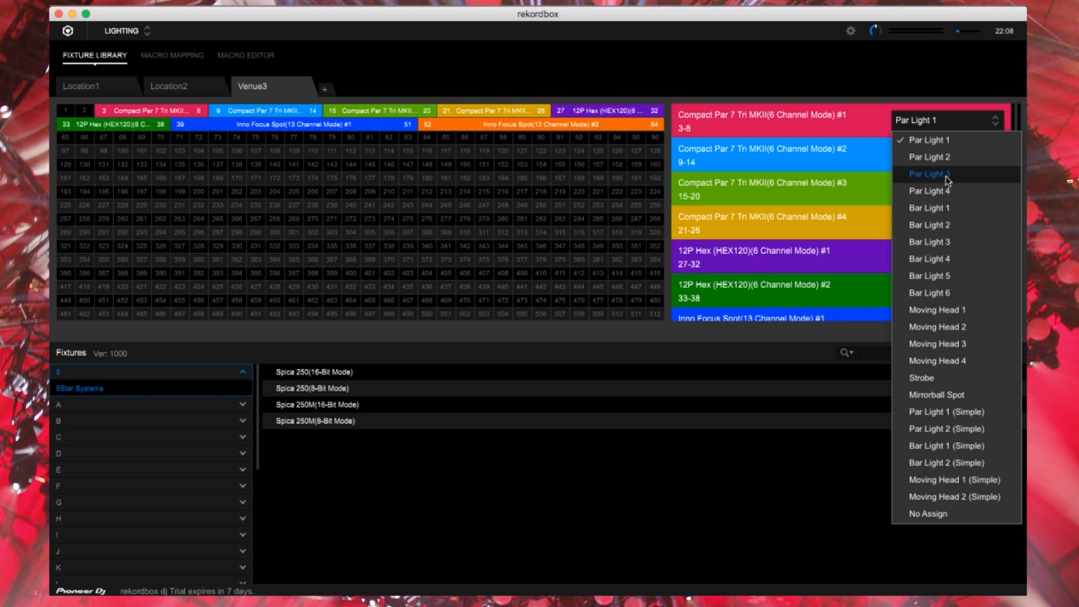
{"action": "left_click", "coordinate": [948, 144]}
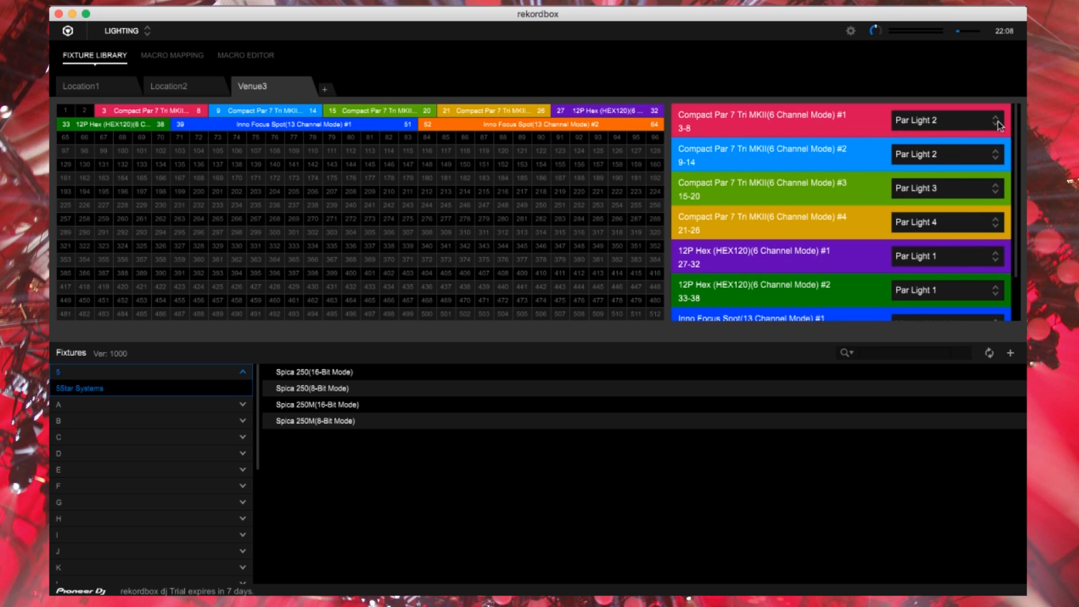
{"action": "left_click", "coordinate": [975, 125]}
{"action": "left_click", "coordinate": [952, 159]}
{"action": "key", "text": "super+z"}
Assign the light types Bar Light 1 to 12P Hex (HEX120) #1 and Bar Light 2 to 12P Hex (HEX120) #2
{"action": "left_click", "coordinate": [978, 258]}
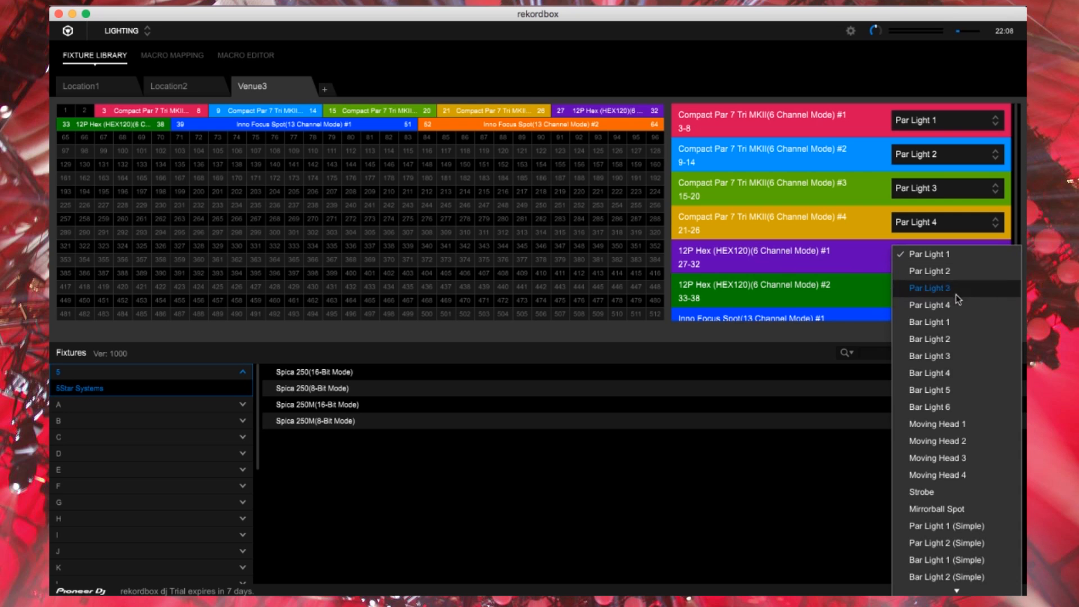
{"action": "left_click", "coordinate": [947, 322]}
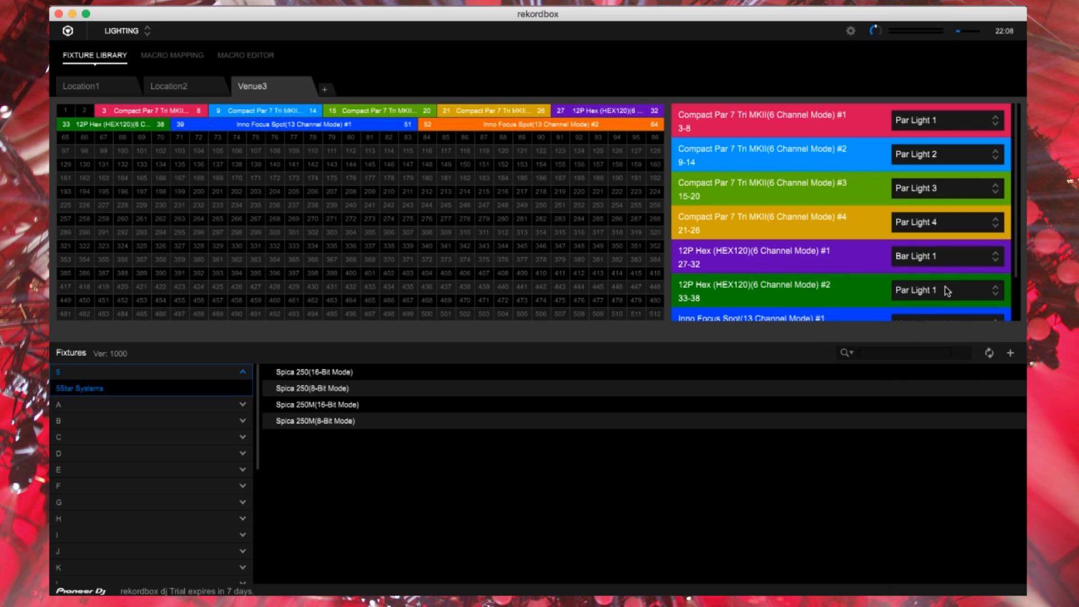
{"action": "left_click", "coordinate": [948, 291]}
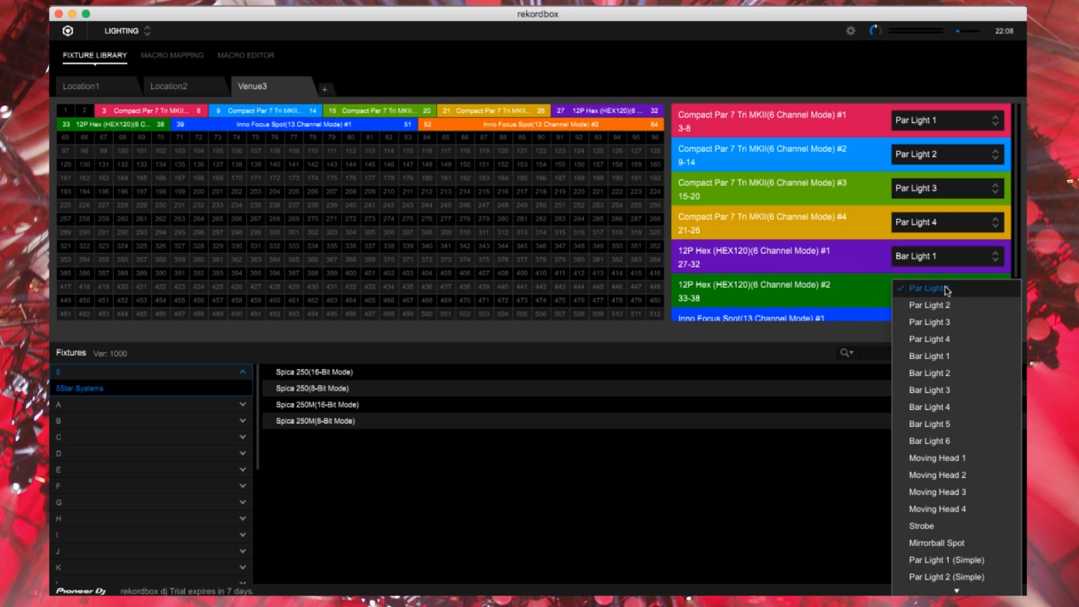
{"action": "left_click", "coordinate": [936, 373]}
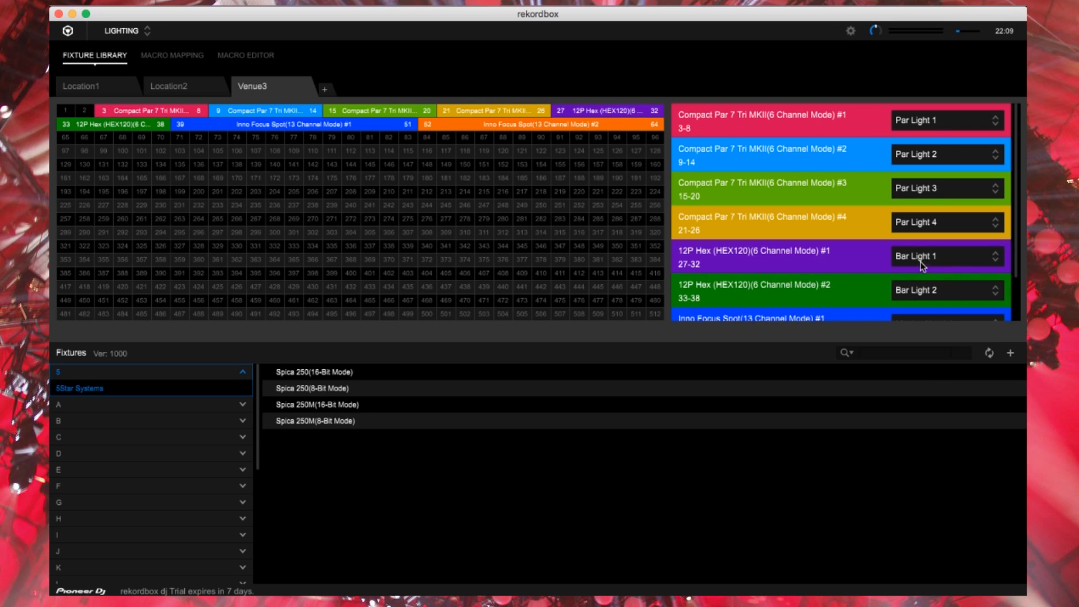
Try the No Assign light type on Inno Focus Spot #1 and set it back to Moving Head 1
{"action": "scroll", "coordinate": [942, 290], "scroll_direction": "down", "scroll_amount": 3}
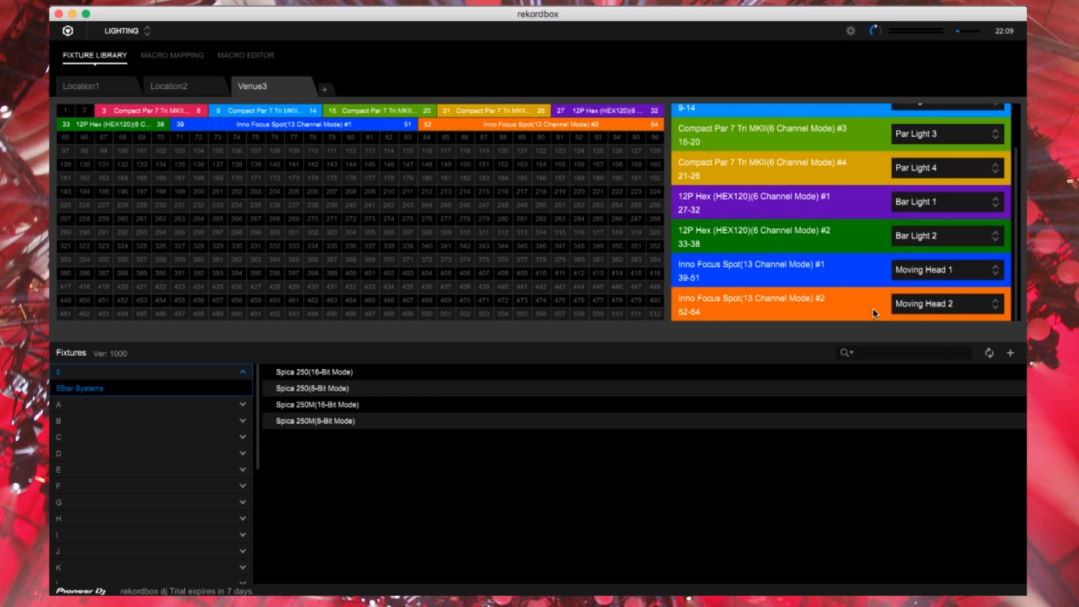
{"action": "left_click", "coordinate": [967, 274]}
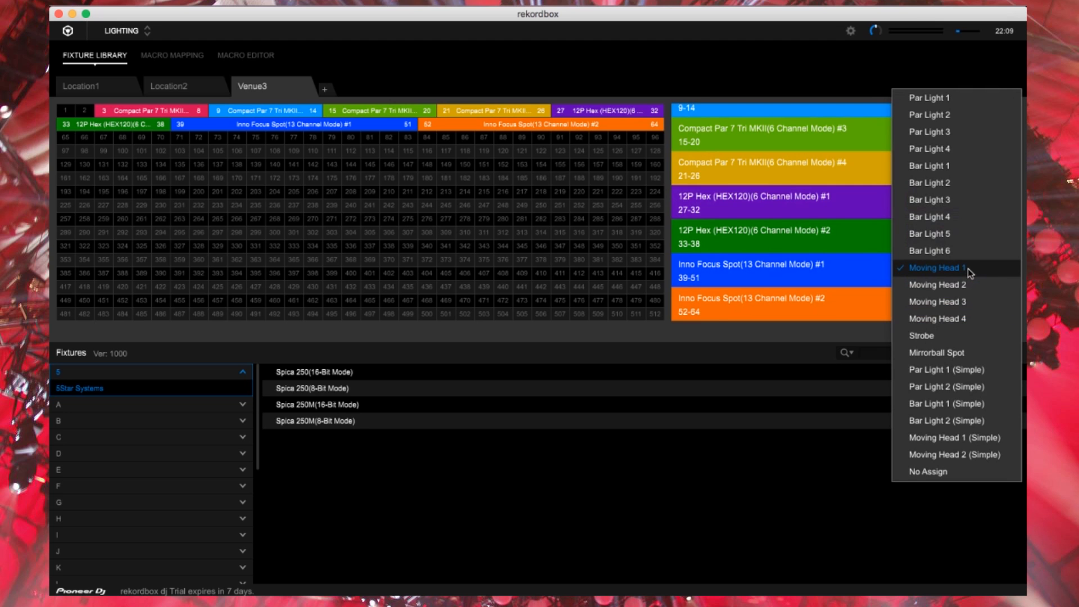
{"action": "left_click", "coordinate": [966, 272]}
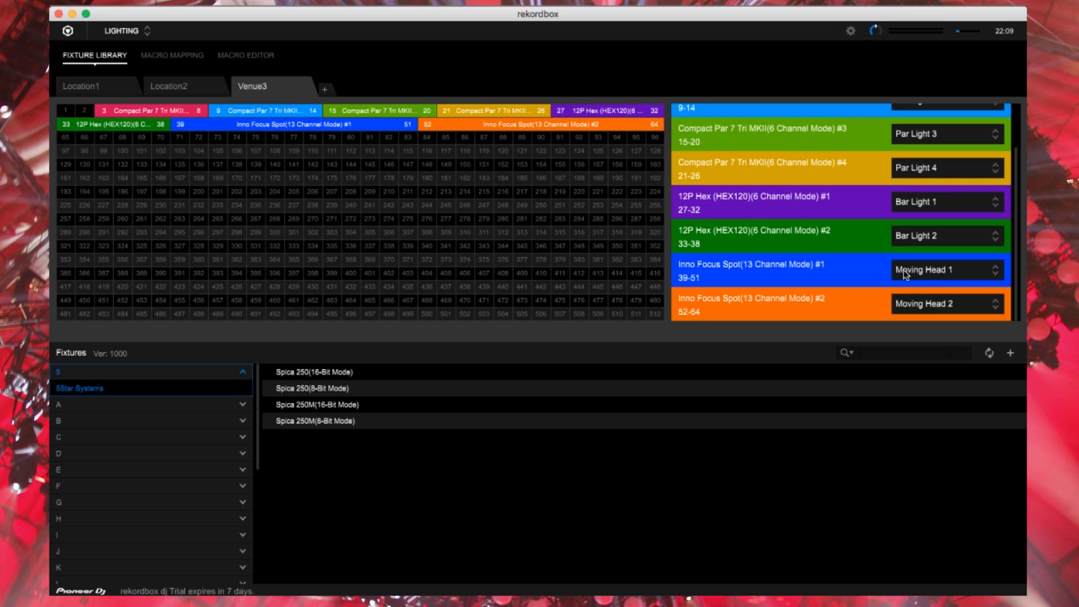
{"action": "left_click", "coordinate": [960, 269]}
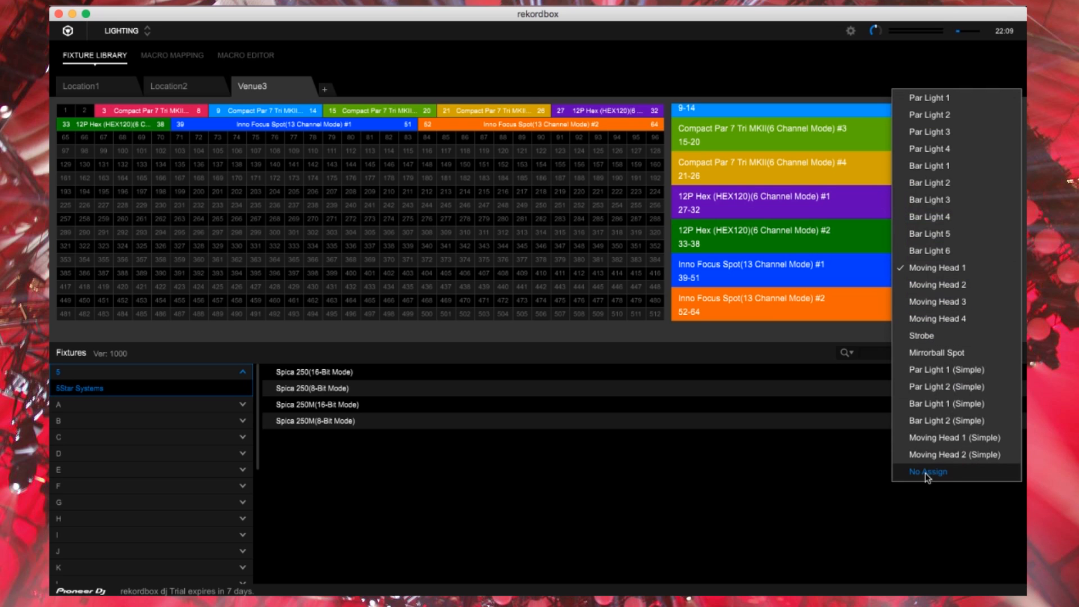
{"action": "left_click", "coordinate": [946, 473]}
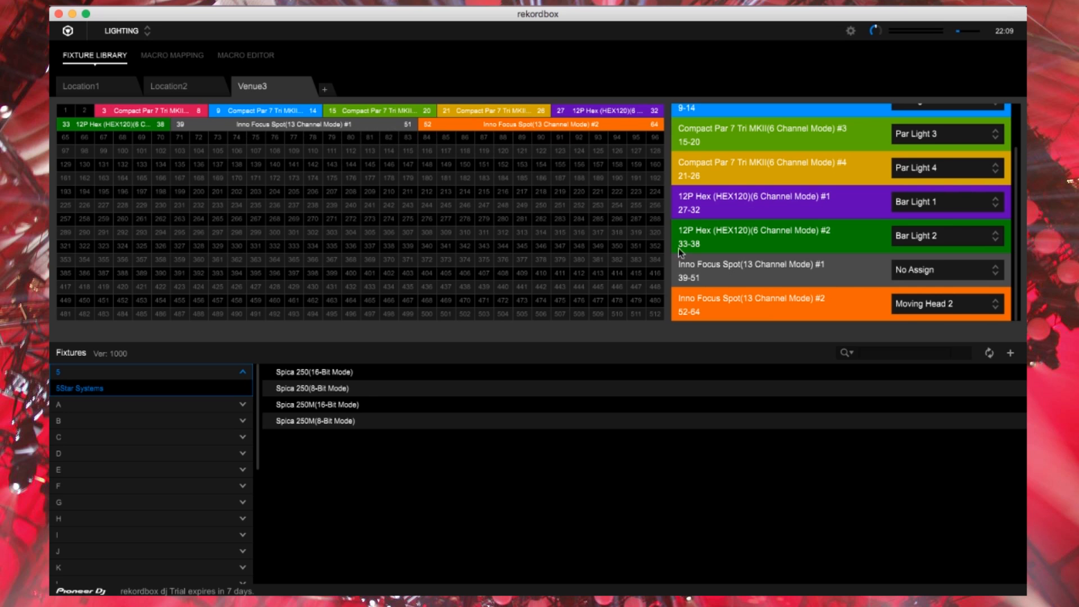
{"action": "left_click", "coordinate": [993, 272]}
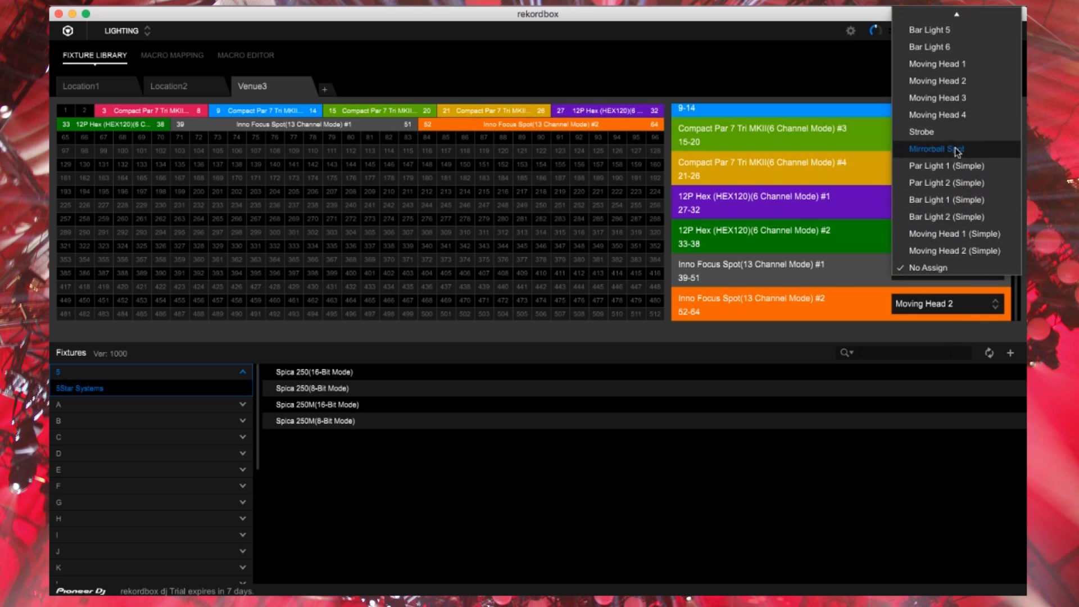
{"action": "left_click", "coordinate": [942, 68]}
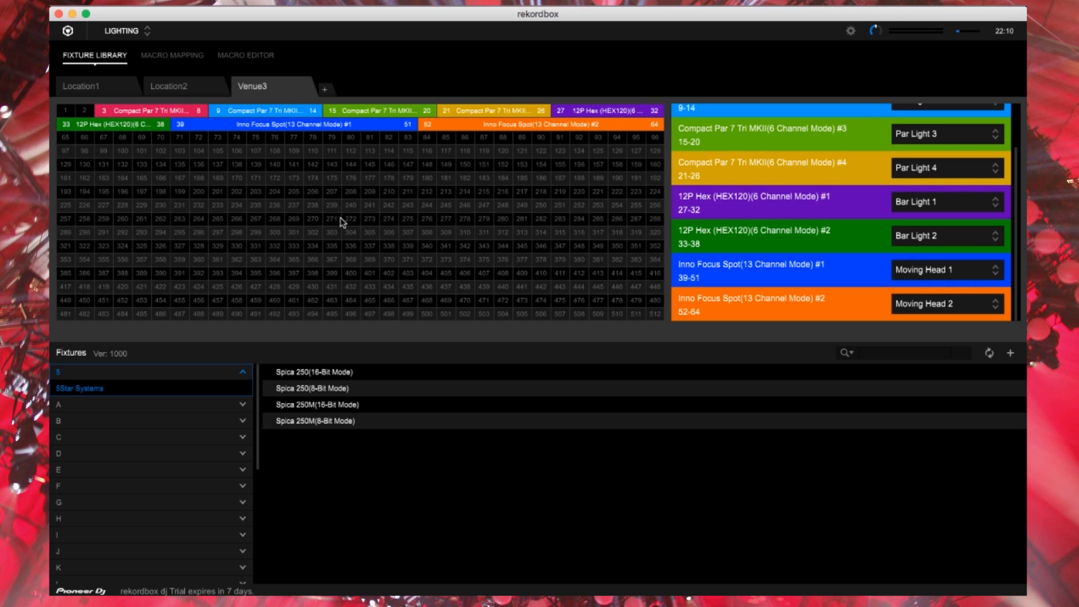
Open the macro mapping and compare the Cool bank's scenes in the High, Mid and Low moods
{"action": "left_click", "coordinate": [170, 55]}
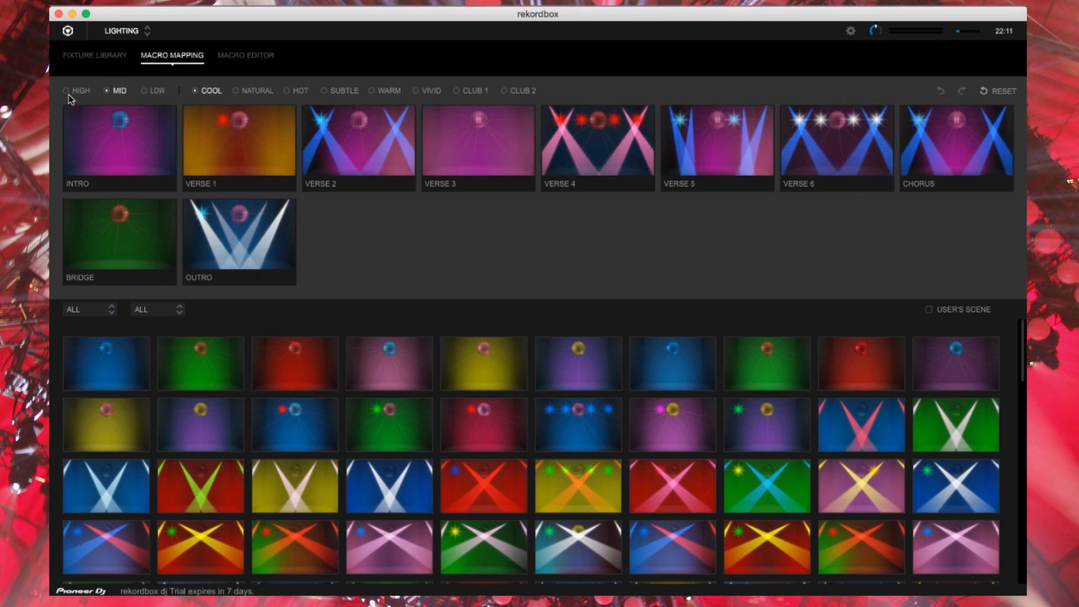
{"action": "left_click", "coordinate": [72, 91]}
{"action": "left_click", "coordinate": [110, 91]}
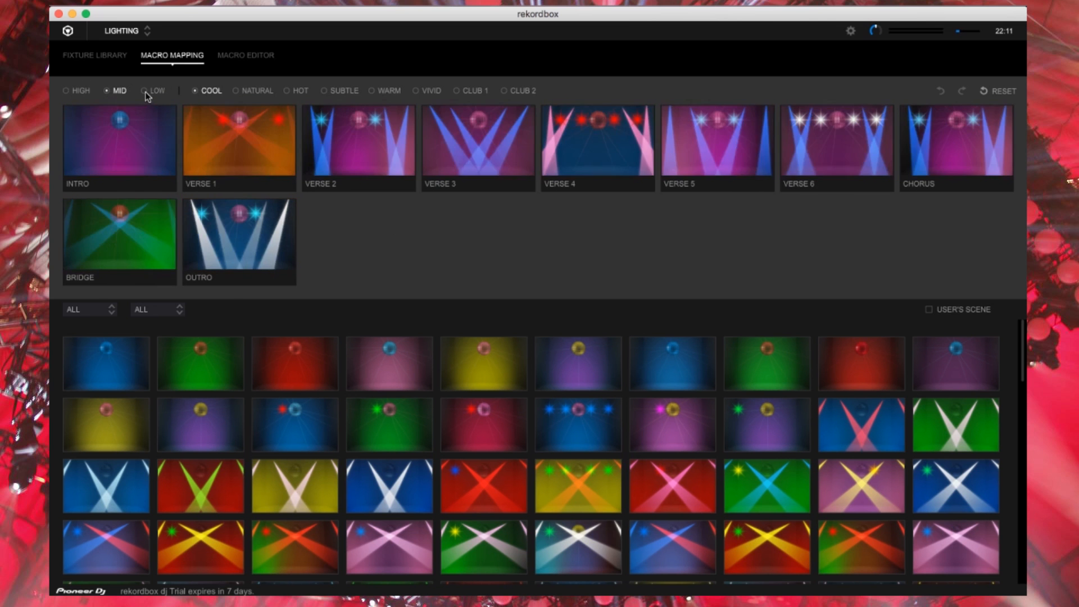
{"action": "left_click", "coordinate": [150, 91]}
{"action": "left_click", "coordinate": [108, 93]}
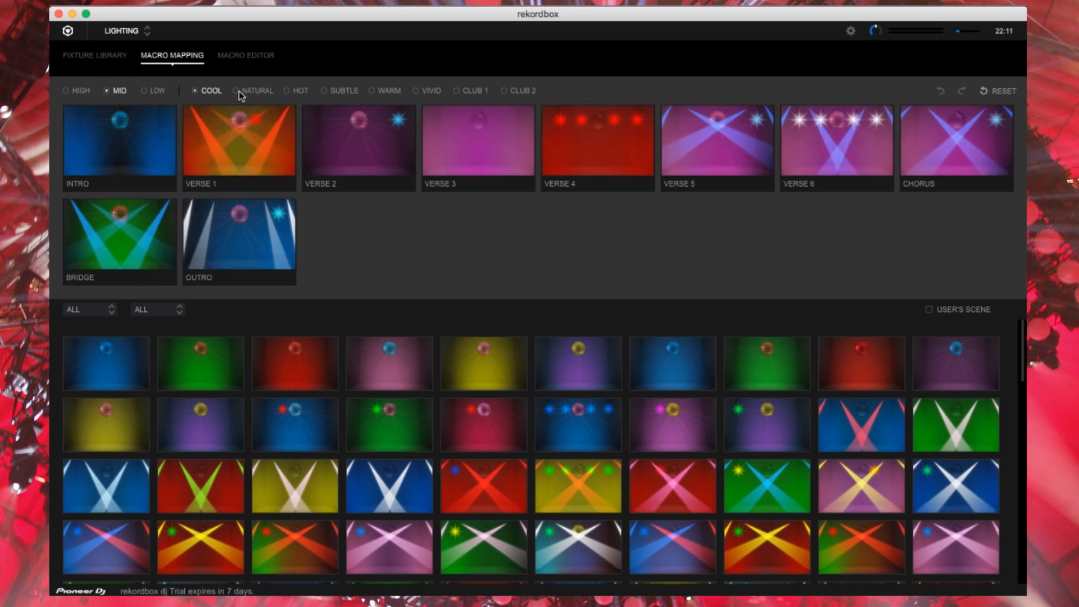
Compare the Mid mood scenes of the Natural, Hot, Warm, Club 1 and Club 2 banks
{"action": "left_click", "coordinate": [236, 91]}
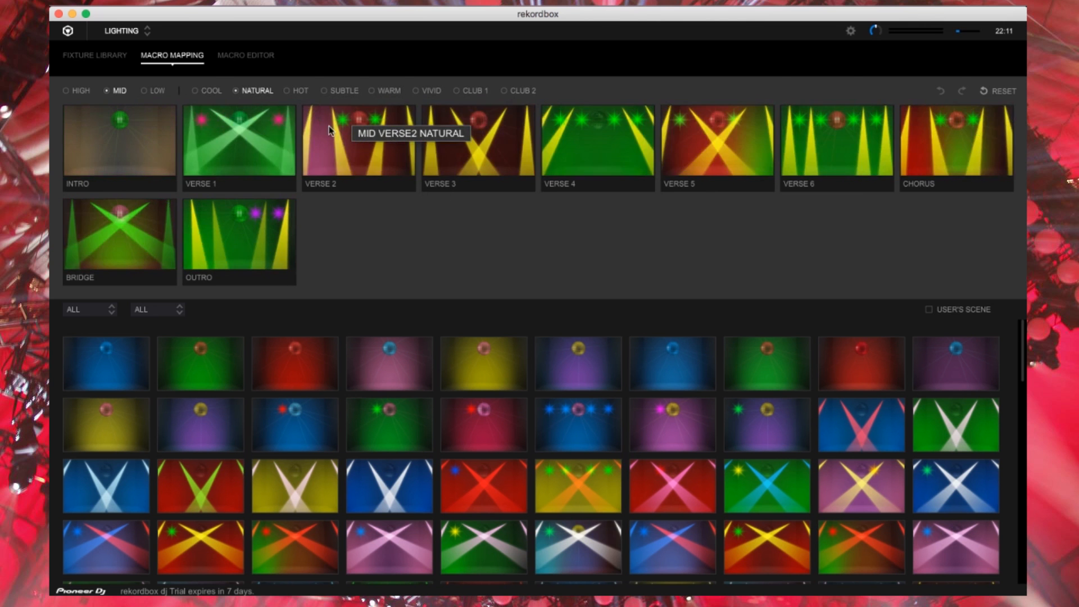
{"action": "left_click", "coordinate": [288, 93]}
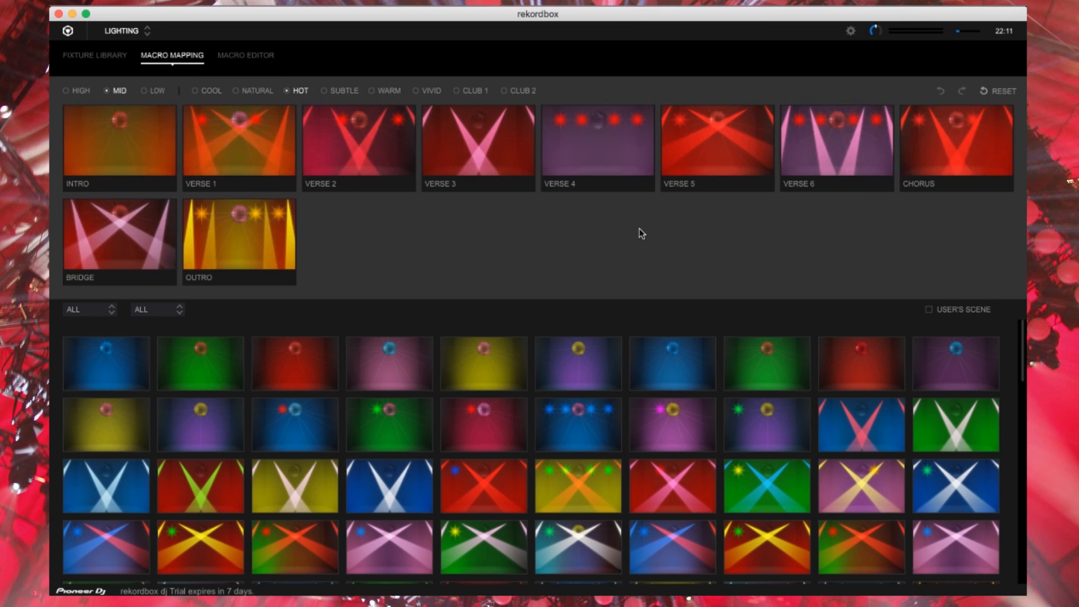
{"action": "left_click", "coordinate": [372, 92]}
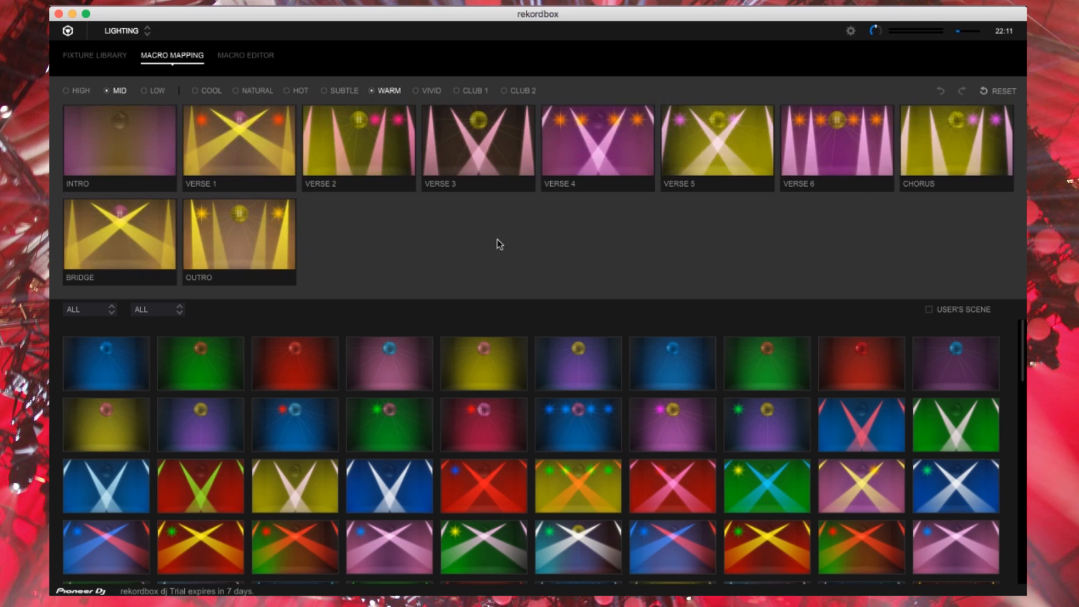
{"action": "left_click", "coordinate": [470, 90]}
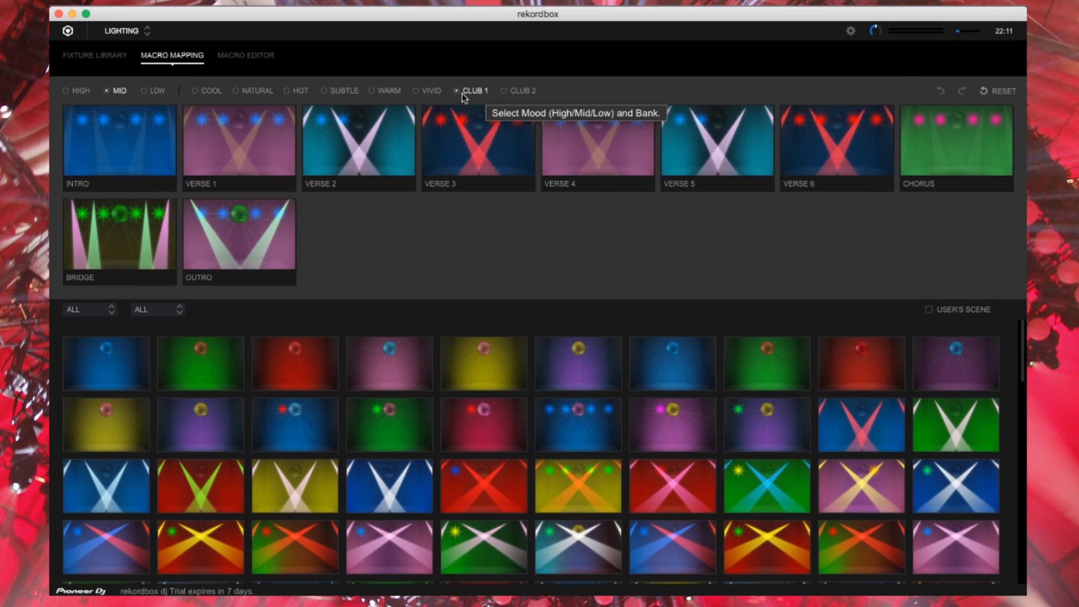
{"action": "left_click", "coordinate": [520, 90]}
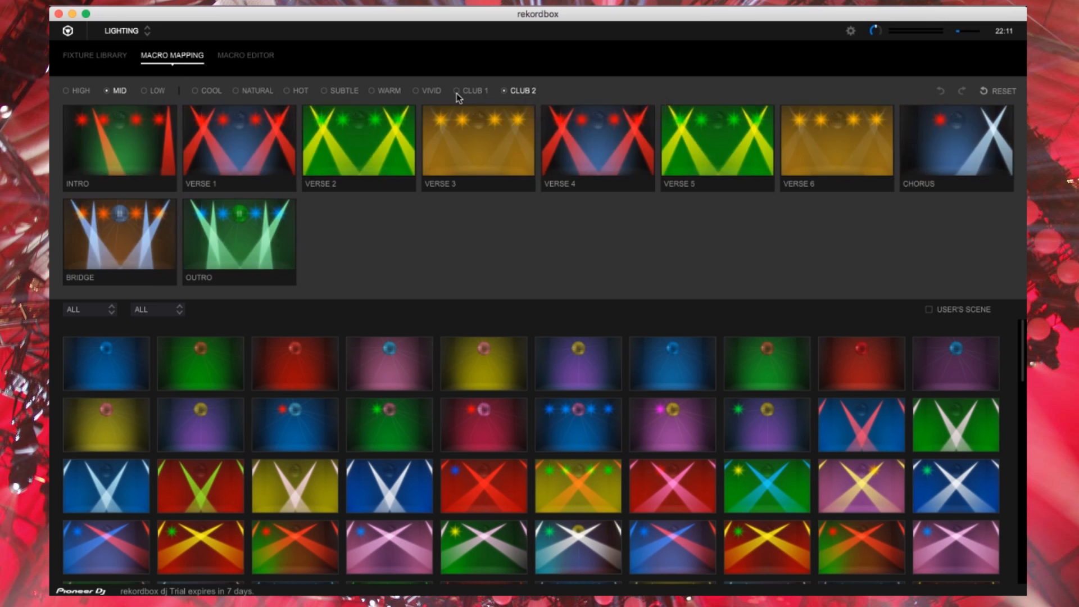
{"action": "left_click", "coordinate": [460, 94]}
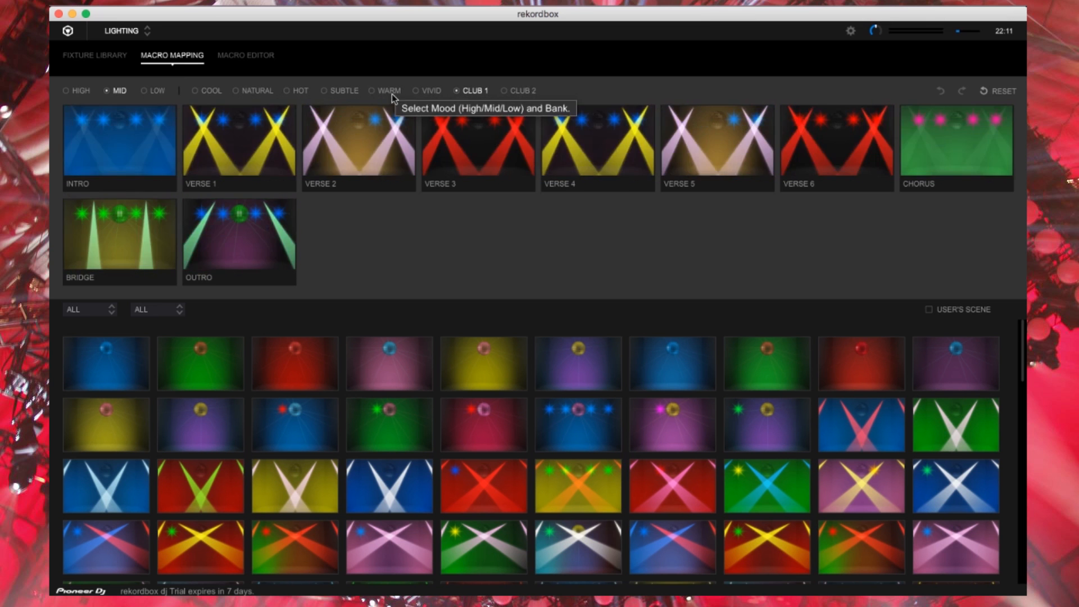
{"action": "left_click", "coordinate": [389, 92]}
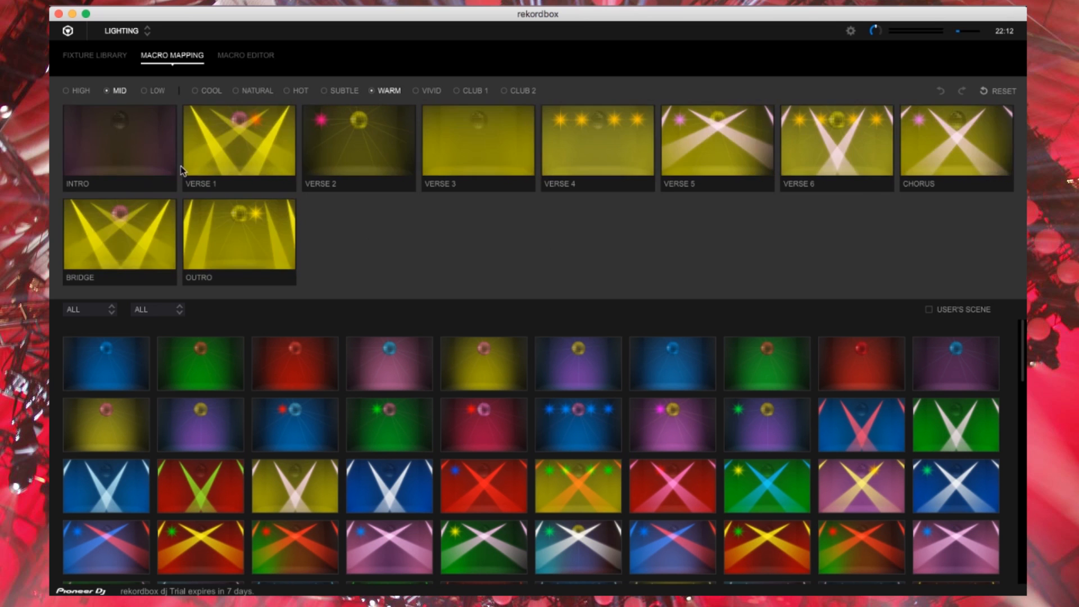
Look through the Warm, Hot and Subtle banks in the Low mood and settle on Low with Subtle
{"action": "left_click", "coordinate": [144, 90]}
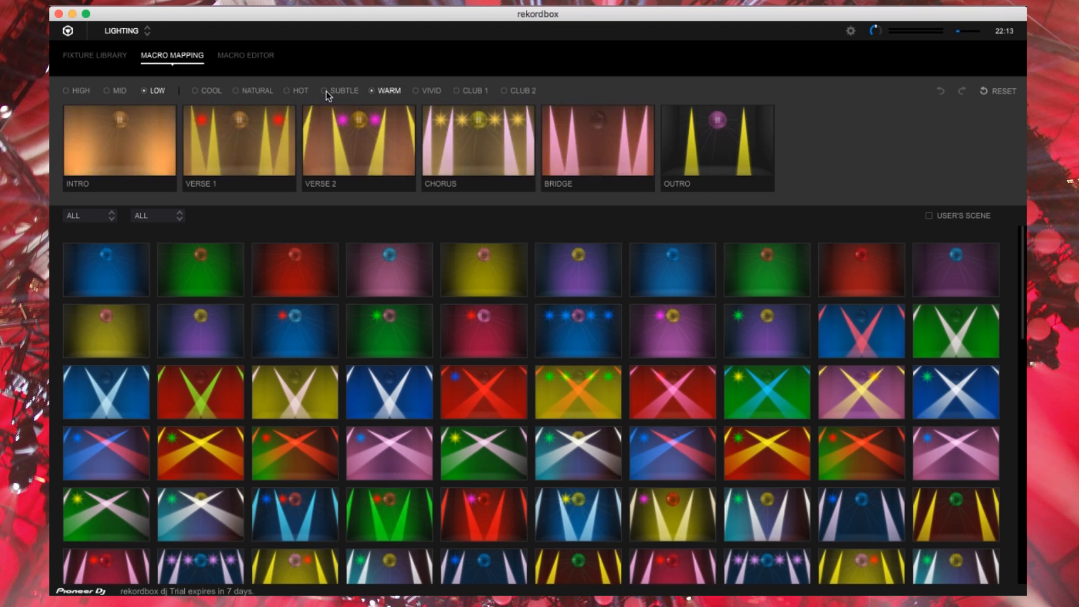
{"action": "left_click", "coordinate": [299, 90]}
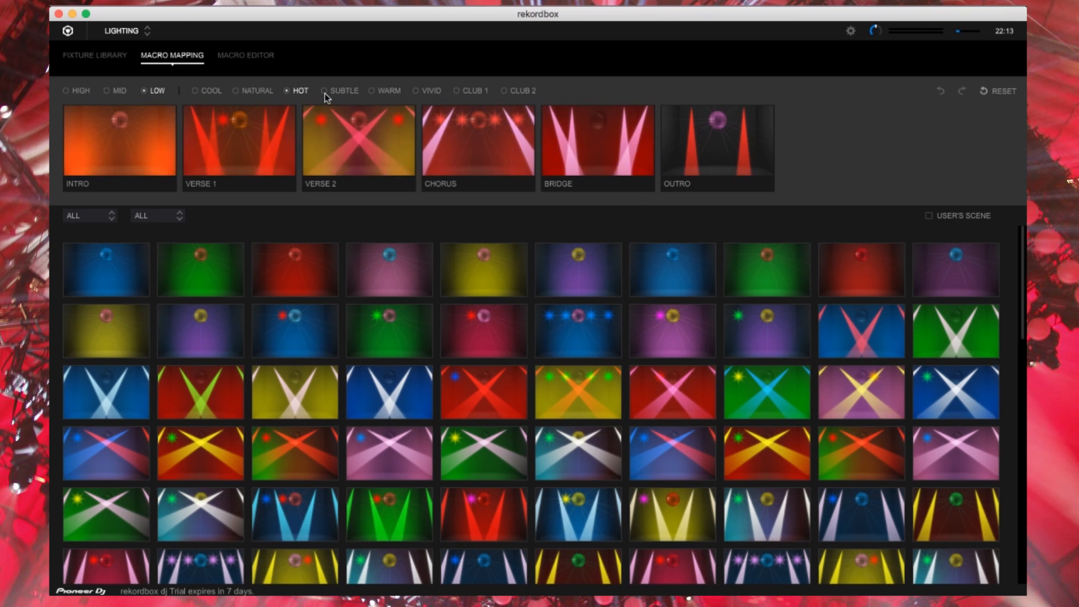
{"action": "left_click", "coordinate": [341, 90]}
{"action": "left_click", "coordinate": [106, 91]}
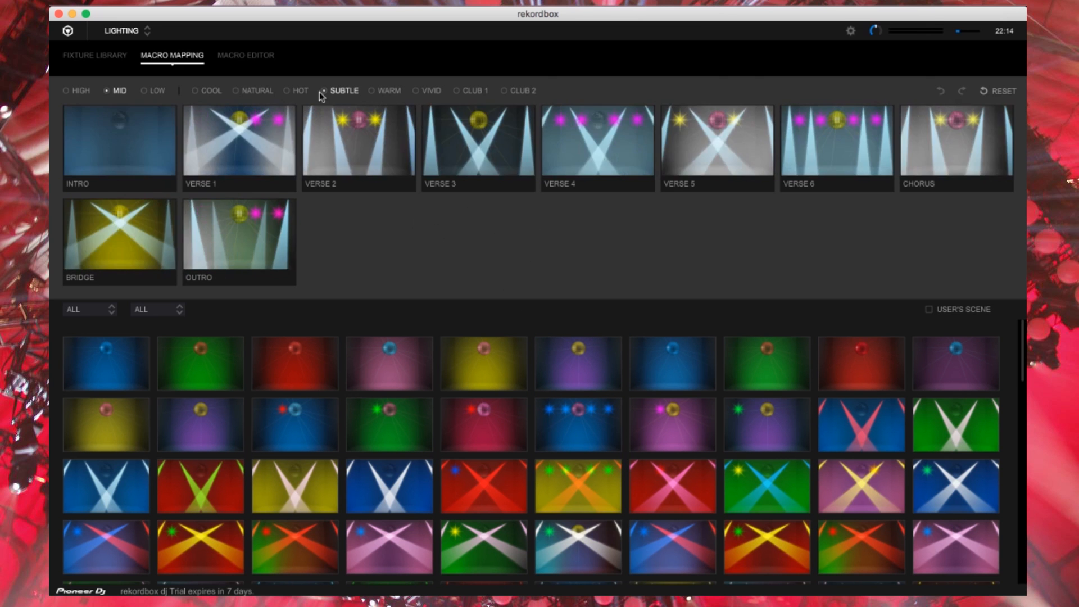
{"action": "left_click", "coordinate": [152, 91]}
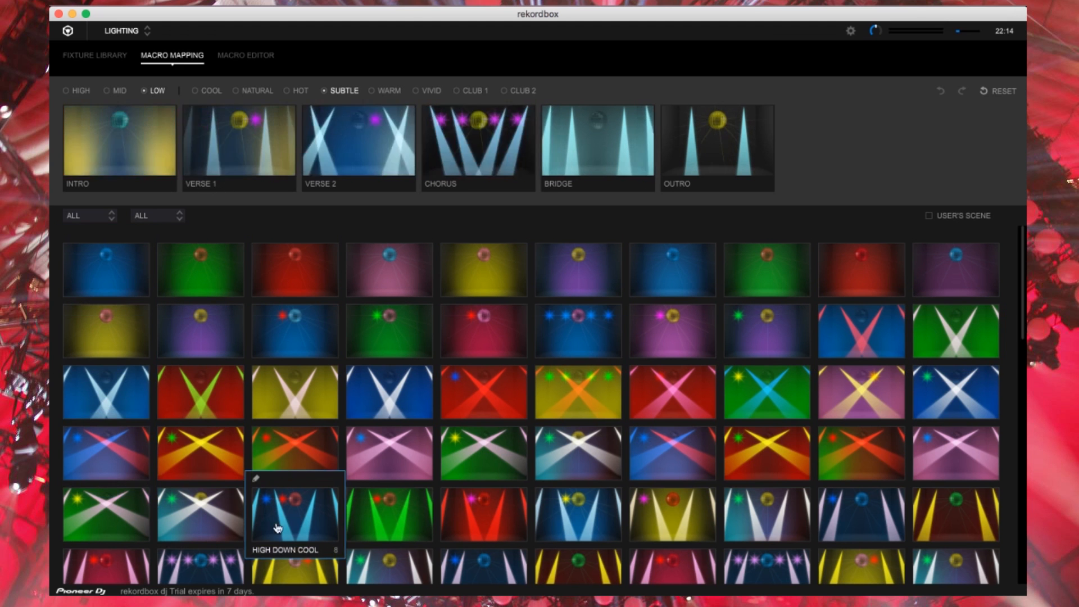
Filter the scene library to LOW and HOT and map its second scene to VERSE 1 of the Low Subtle bank
{"action": "scroll", "coordinate": [680, 404], "scroll_direction": "down", "scroll_amount": 5}
{"action": "scroll", "coordinate": [535, 394], "scroll_direction": "up", "scroll_amount": 3}
{"action": "scroll", "coordinate": [534, 395], "scroll_direction": "up", "scroll_amount": 2}
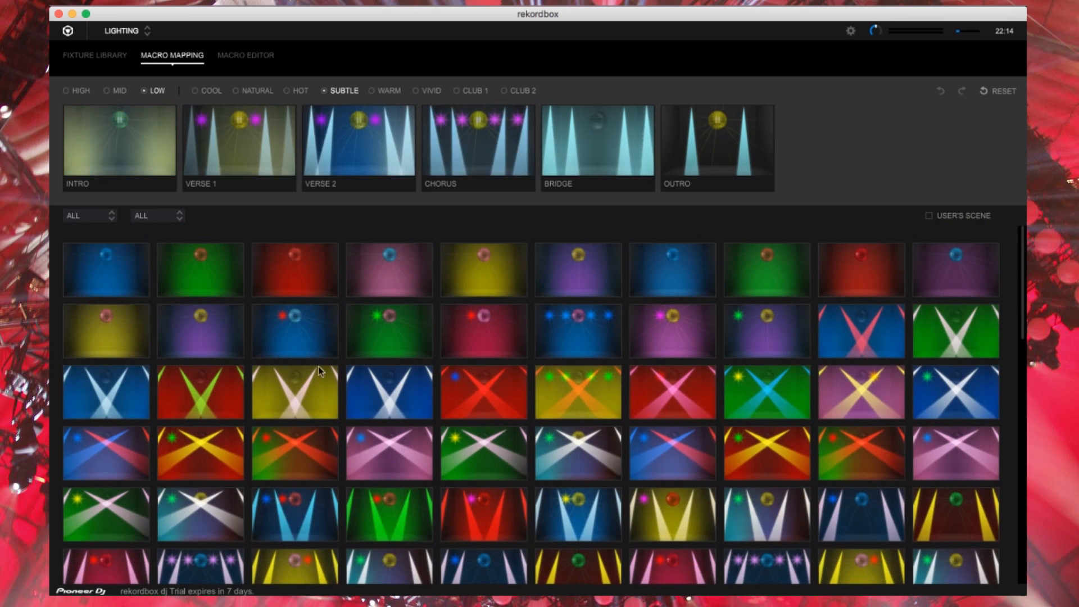
{"action": "left_click", "coordinate": [111, 216]}
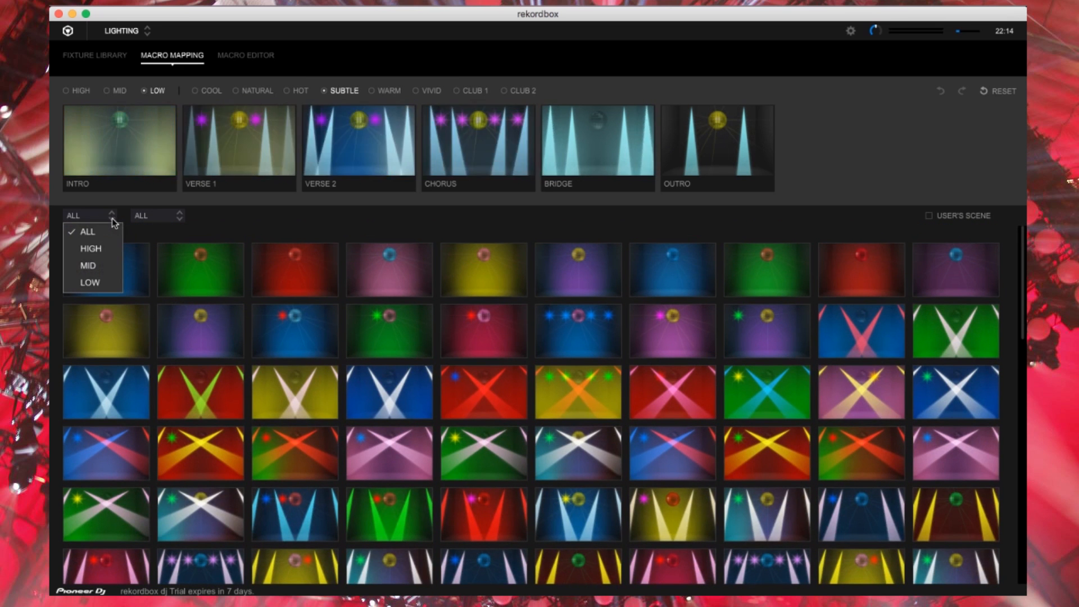
{"action": "left_click", "coordinate": [111, 282]}
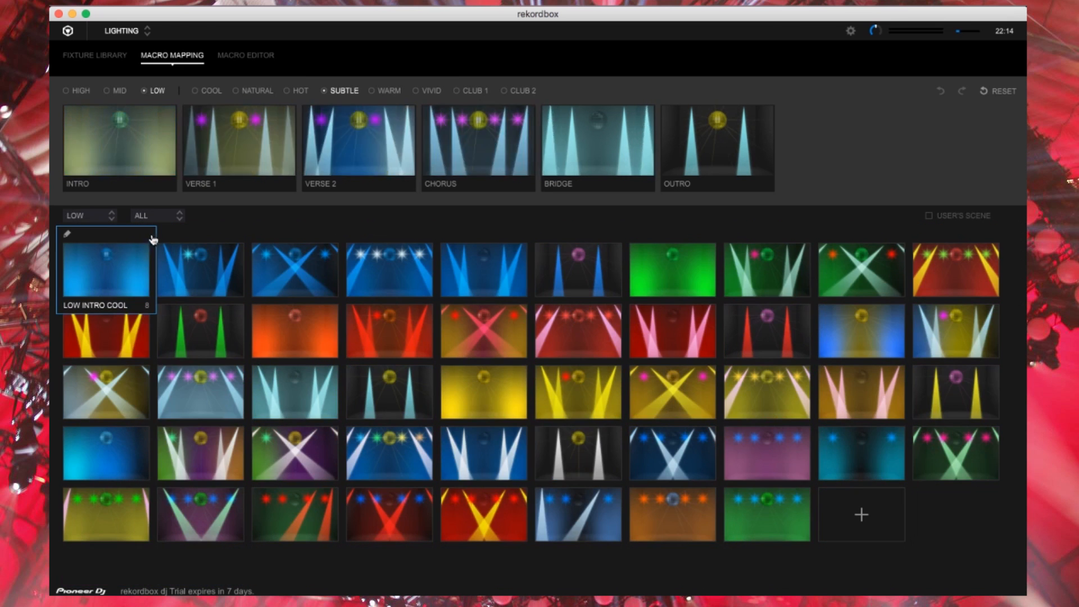
{"action": "left_click", "coordinate": [179, 215]}
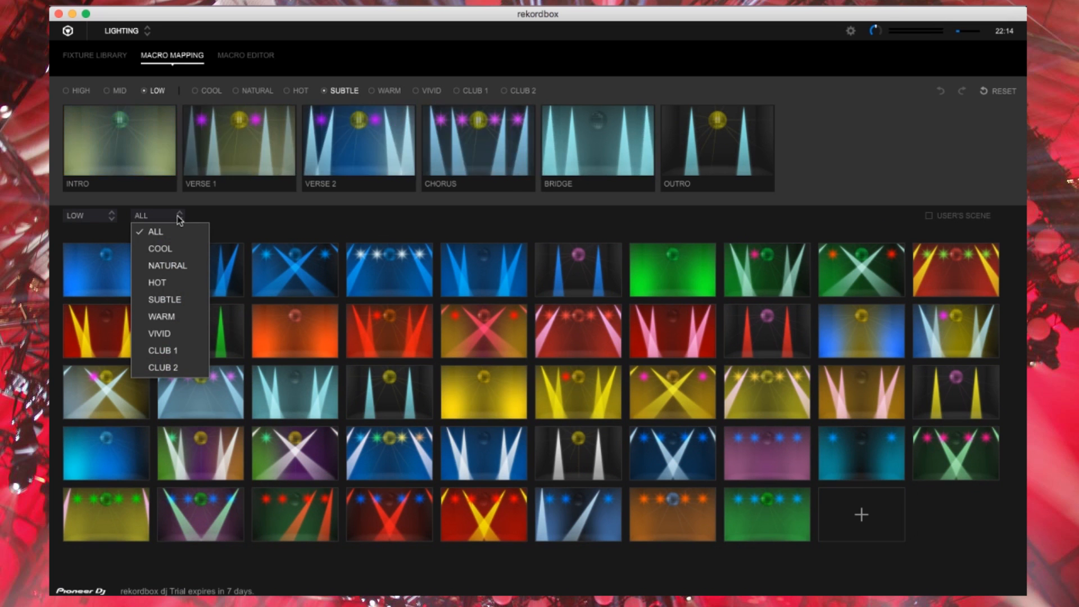
{"action": "left_click", "coordinate": [163, 282]}
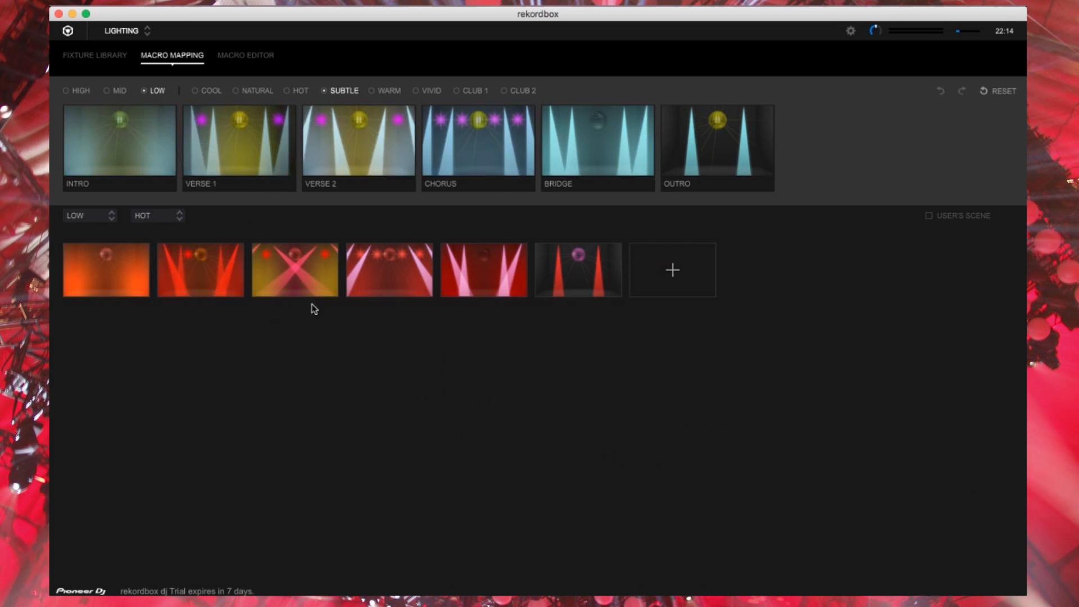
{"action": "mouse_move", "coordinate": [188, 289]}
{"action": "left_click_drag", "start_coordinate": [191, 288], "coordinate": [238, 146]}
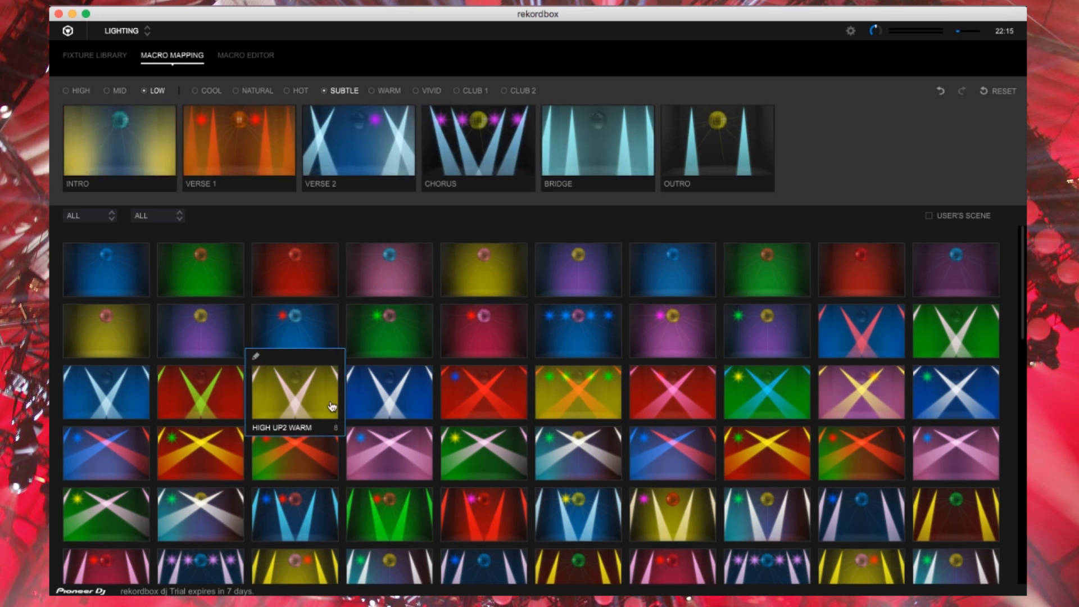
{"action": "scroll", "coordinate": [458, 351], "scroll_direction": "down", "scroll_amount": 4}
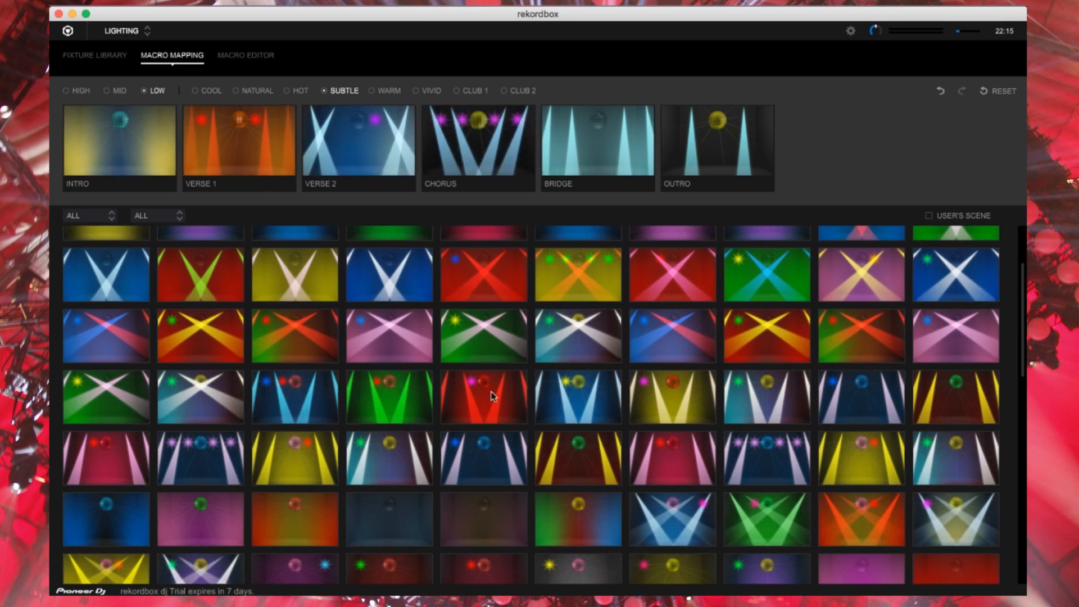
{"action": "scroll", "coordinate": [529, 403], "scroll_direction": "down", "scroll_amount": 6}
{"action": "scroll", "coordinate": [522, 379], "scroll_direction": "up", "scroll_amount": 10}
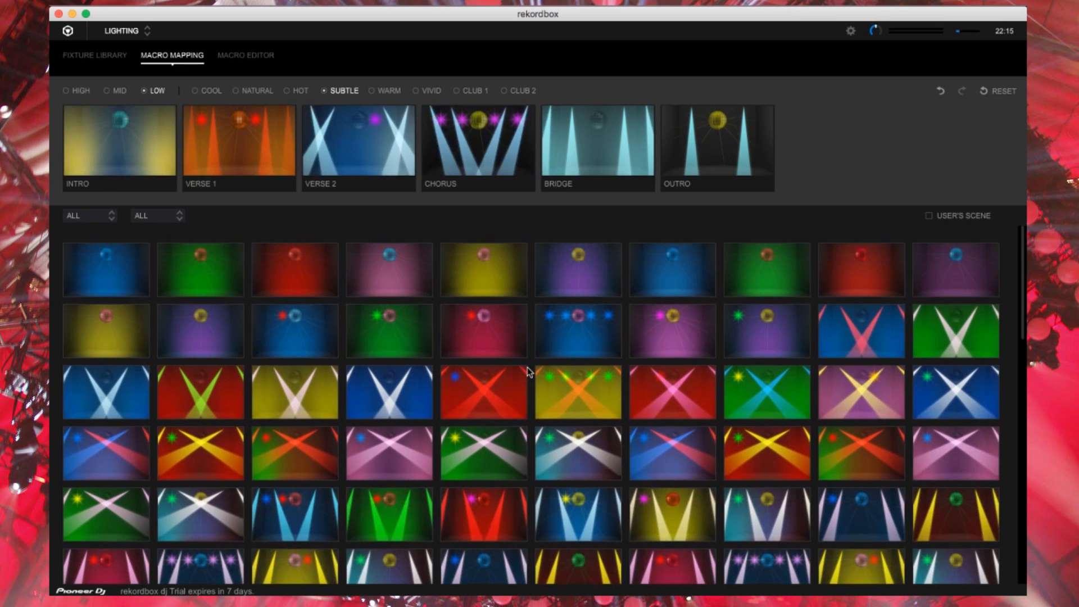
Check the library for user-made scenes only, and restore the full scene list
{"action": "left_click", "coordinate": [929, 215]}
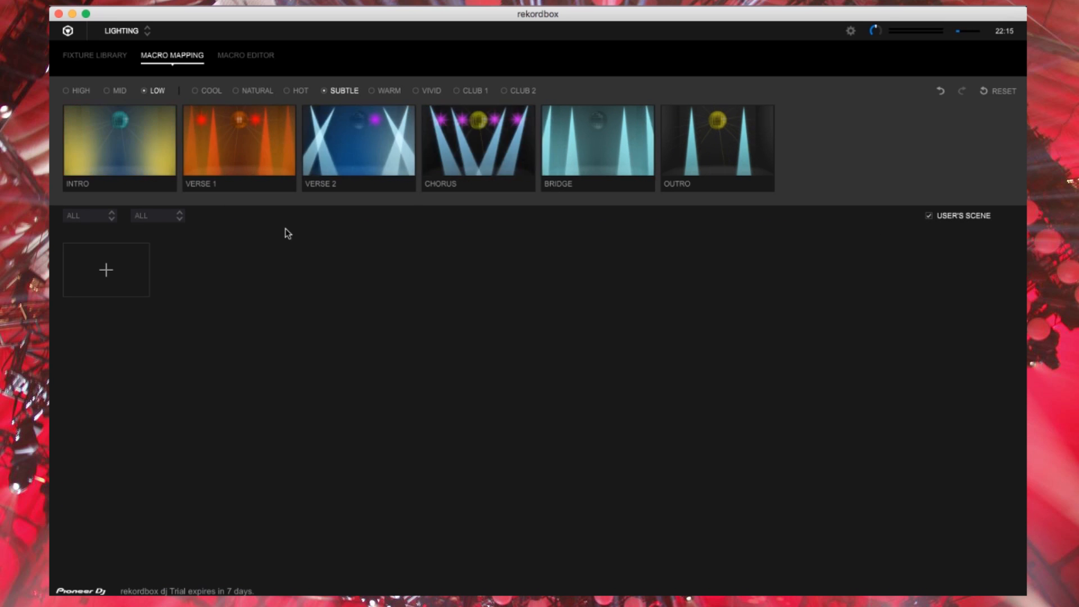
{"action": "left_click", "coordinate": [960, 218]}
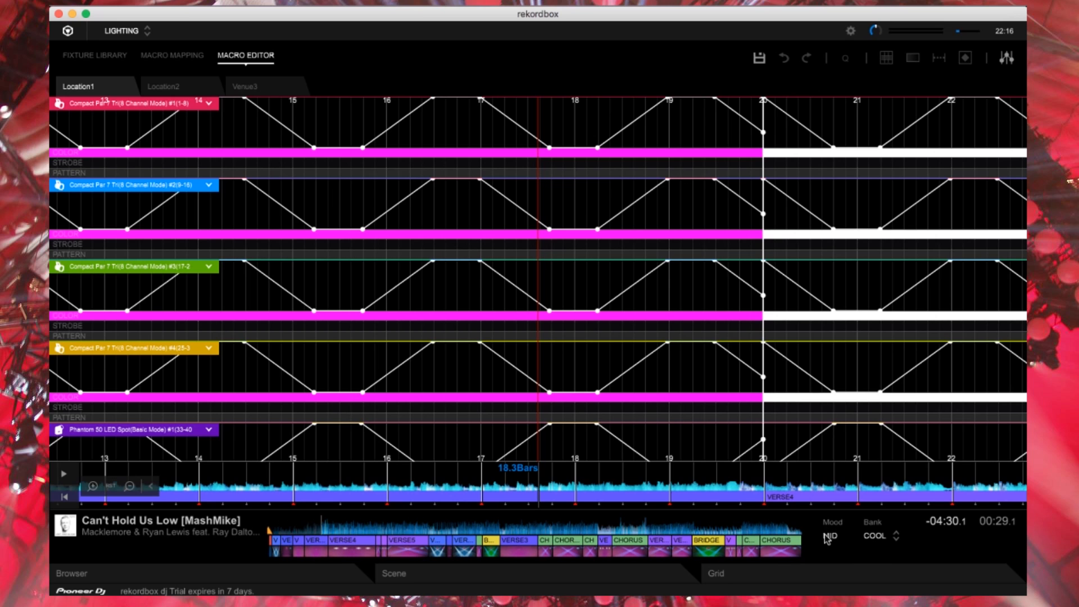
Set the loaded track's bank to HOT in the macro editor
{"action": "left_click", "coordinate": [897, 538]}
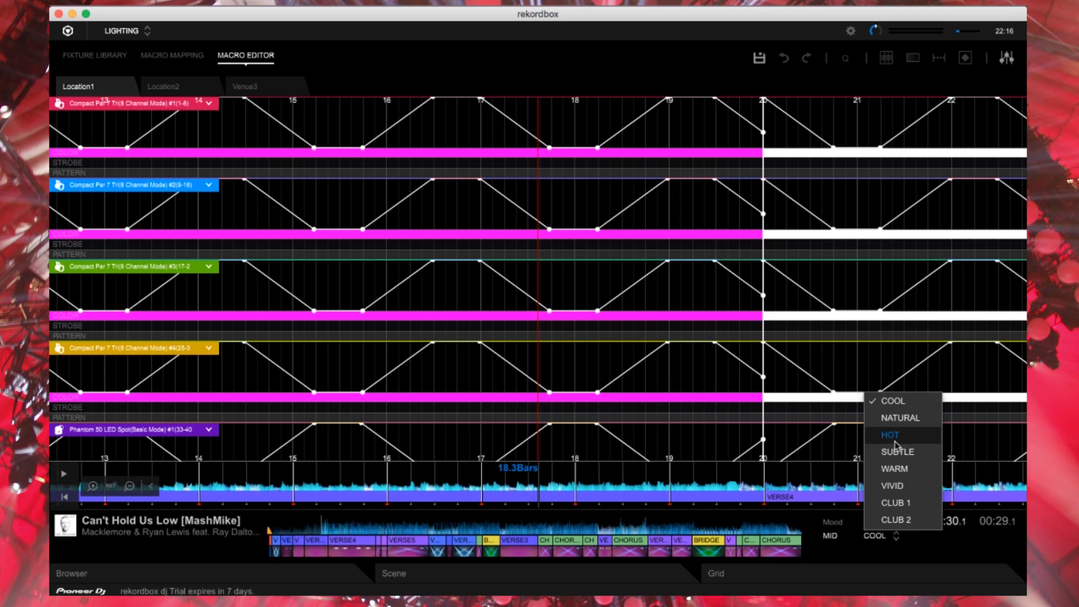
{"action": "key", "text": "Escape"}
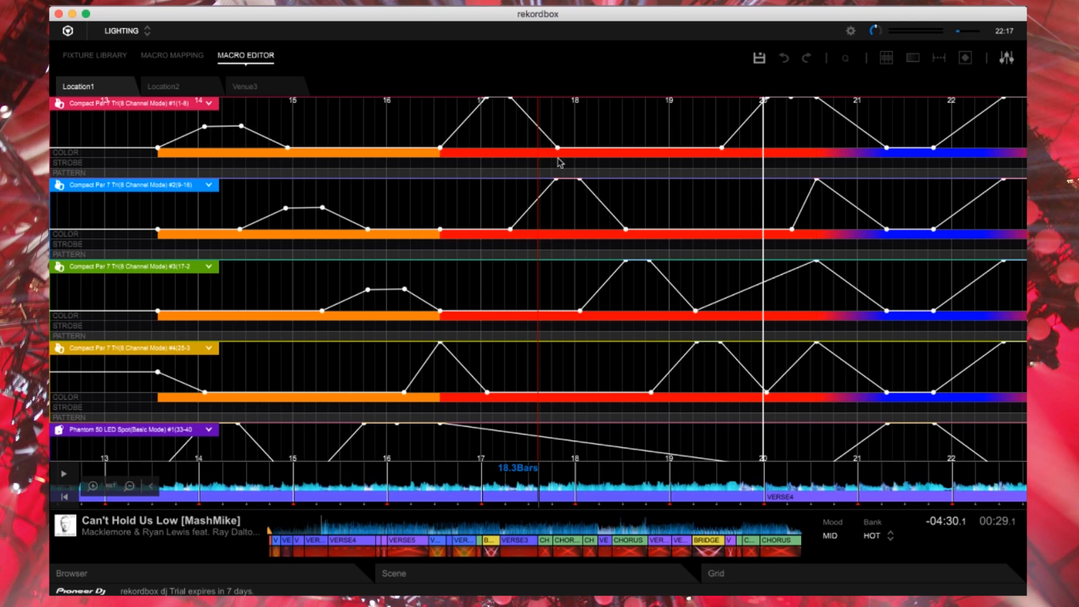
Collapse the lanes of the four Compact Par 7 Tri fixtures in the macro editor
{"action": "left_click", "coordinate": [209, 105]}
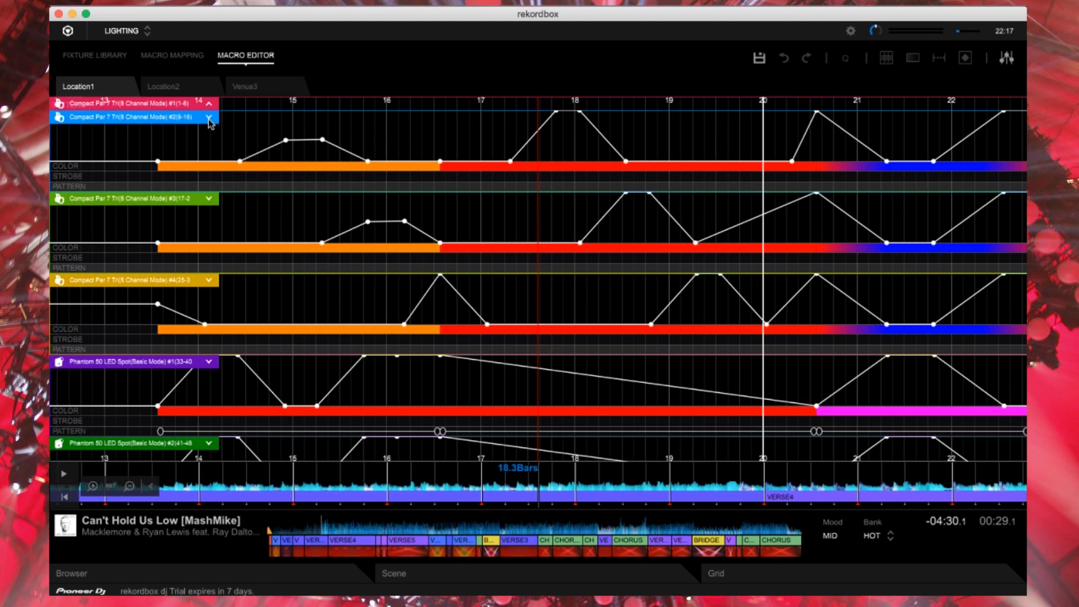
{"action": "left_click", "coordinate": [209, 118]}
{"action": "left_click", "coordinate": [209, 132]}
{"action": "left_click", "coordinate": [210, 146]}
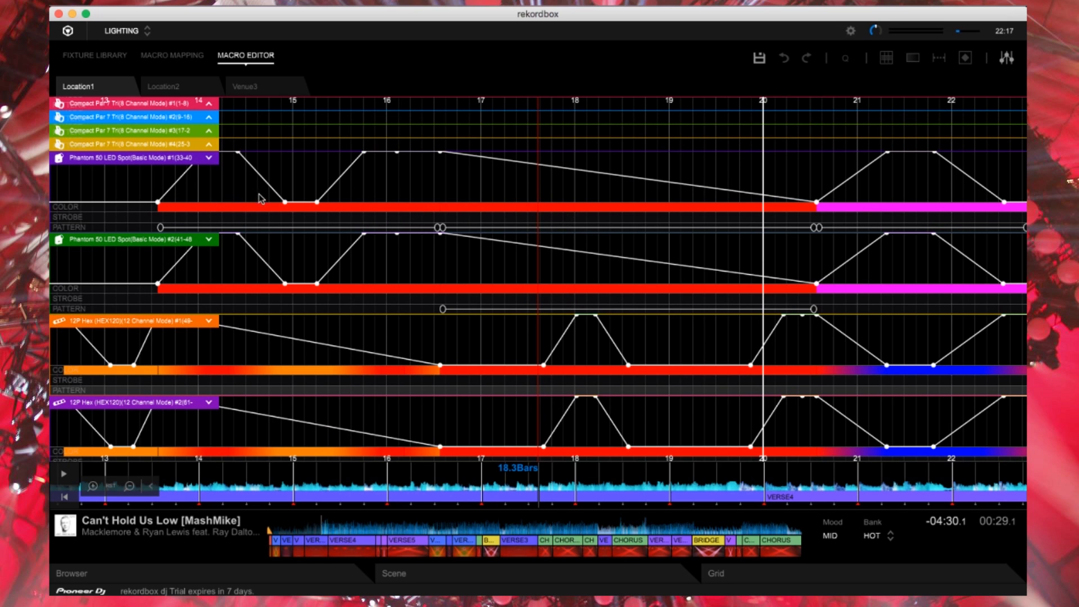
Apply a Circle moving head pattern, width 50 and height 50, to Phantom 50 LED Spot #1 from about bar 14.6 to 20
{"action": "left_click_drag", "start_coordinate": [254, 199], "coordinate": [763, 188]}
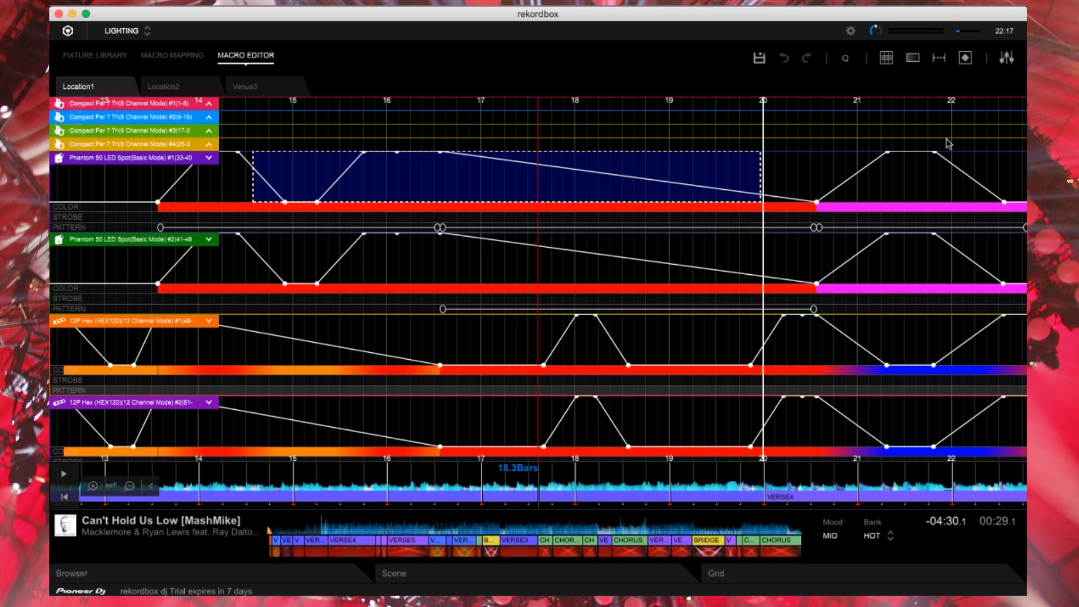
{"action": "left_click", "coordinate": [965, 58]}
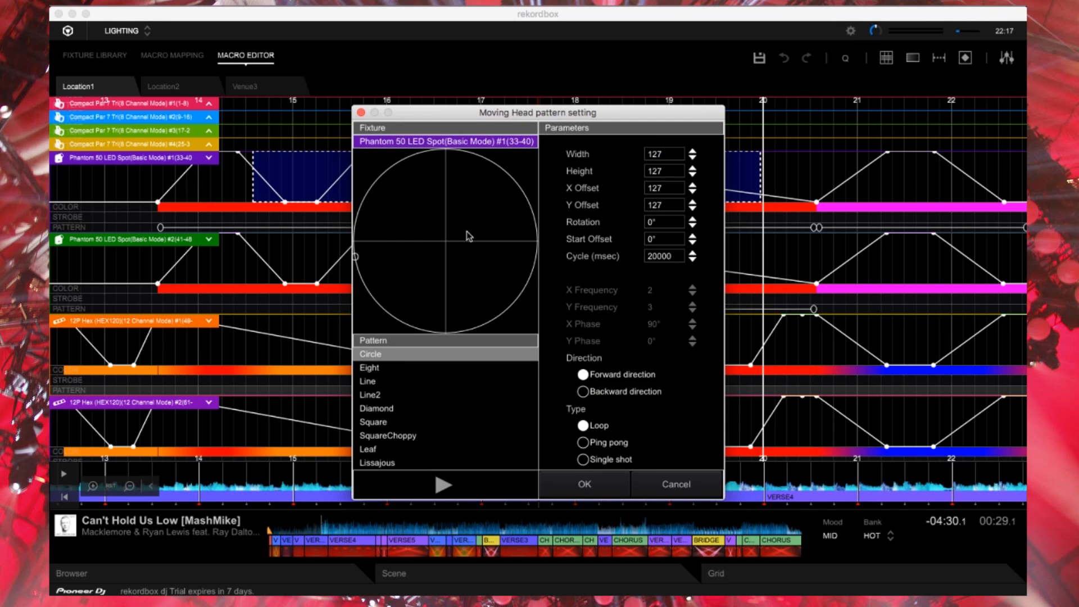
{"action": "double_click", "coordinate": [666, 153]}
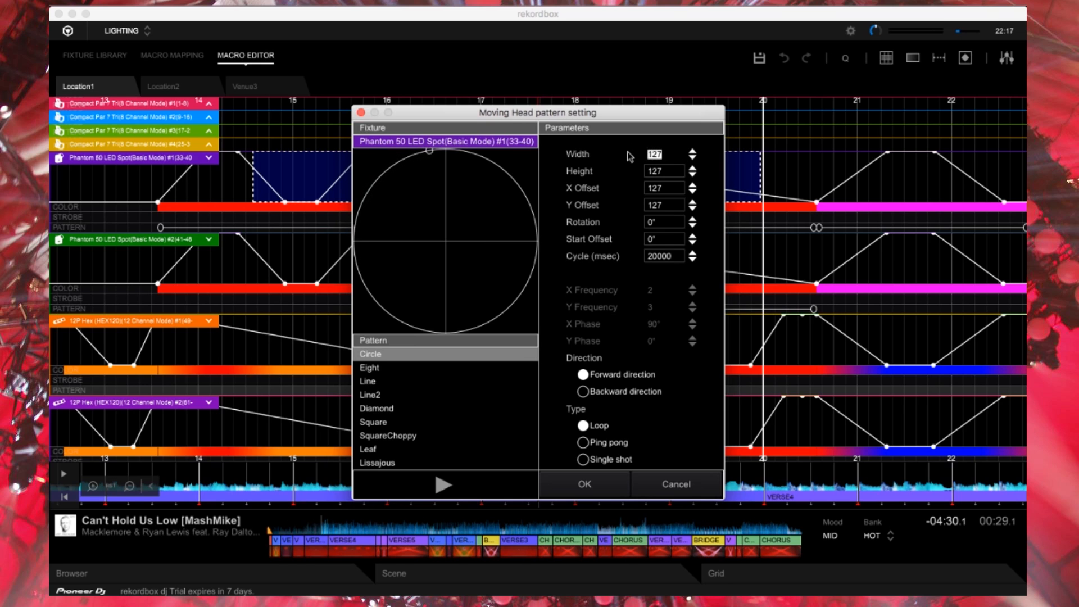
{"action": "type", "text": "50"}
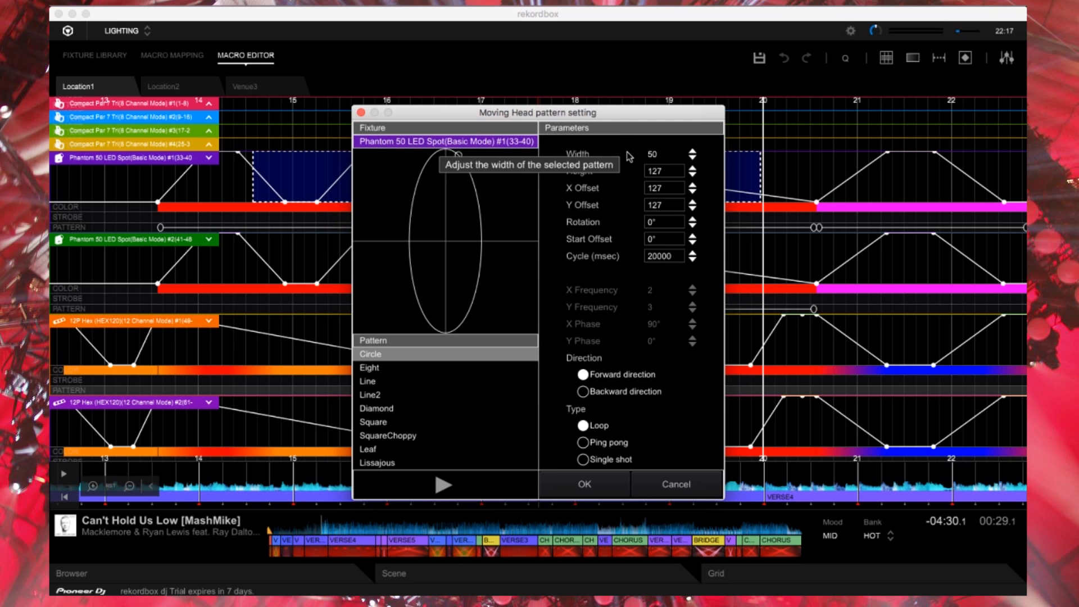
{"action": "key", "text": "Tab"}
{"action": "type", "text": "50"}
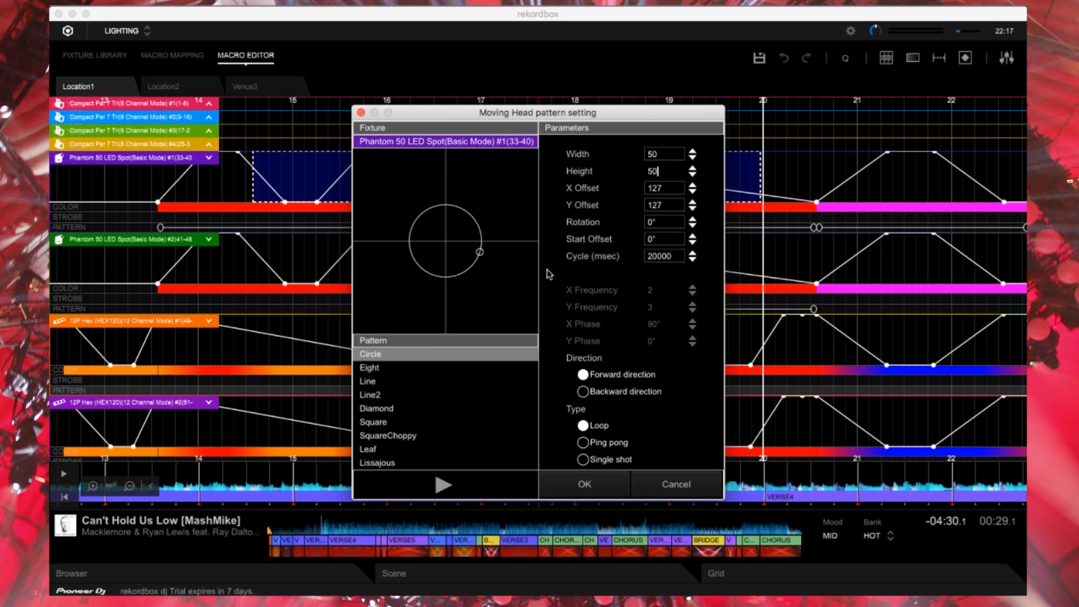
{"action": "left_click", "coordinate": [669, 189]}
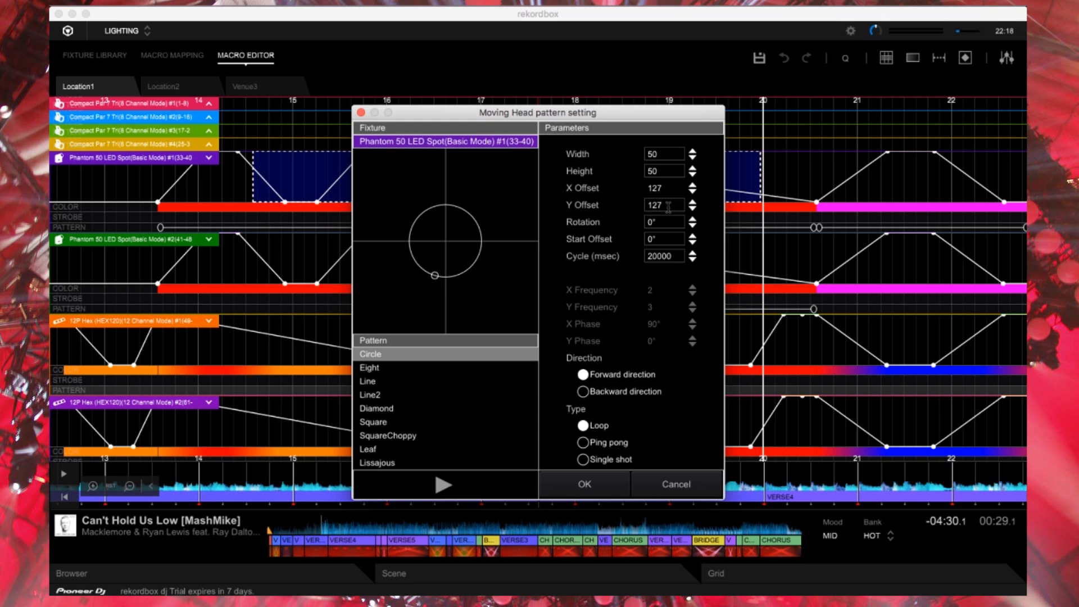
{"action": "left_click", "coordinate": [597, 496]}
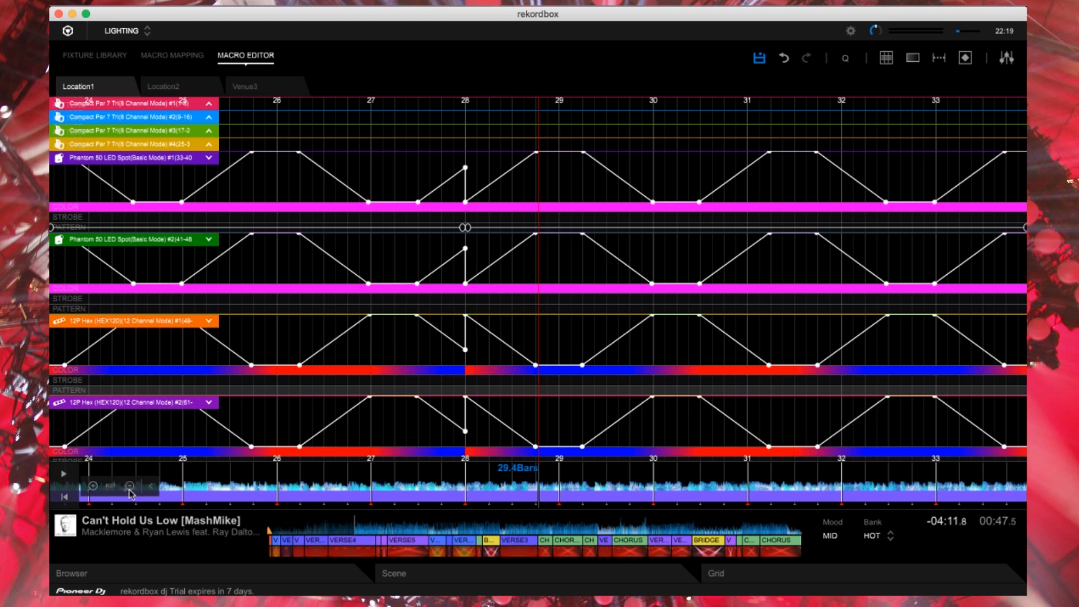
Magnify the macro timeline, restore its scale and play the track to preview the lighting
{"action": "left_click", "coordinate": [94, 486]}
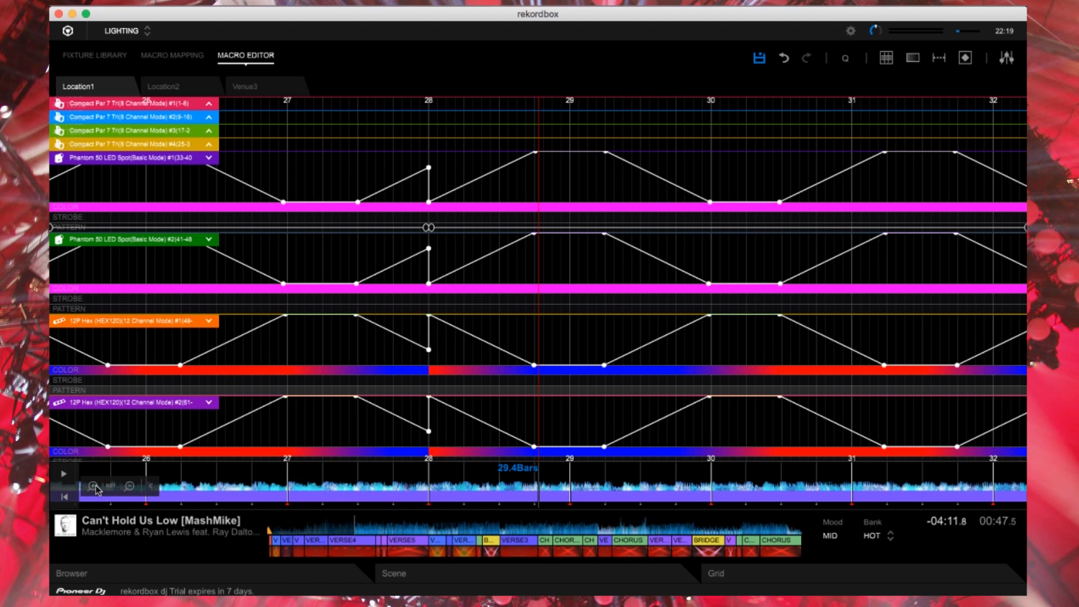
{"action": "left_click", "coordinate": [134, 491]}
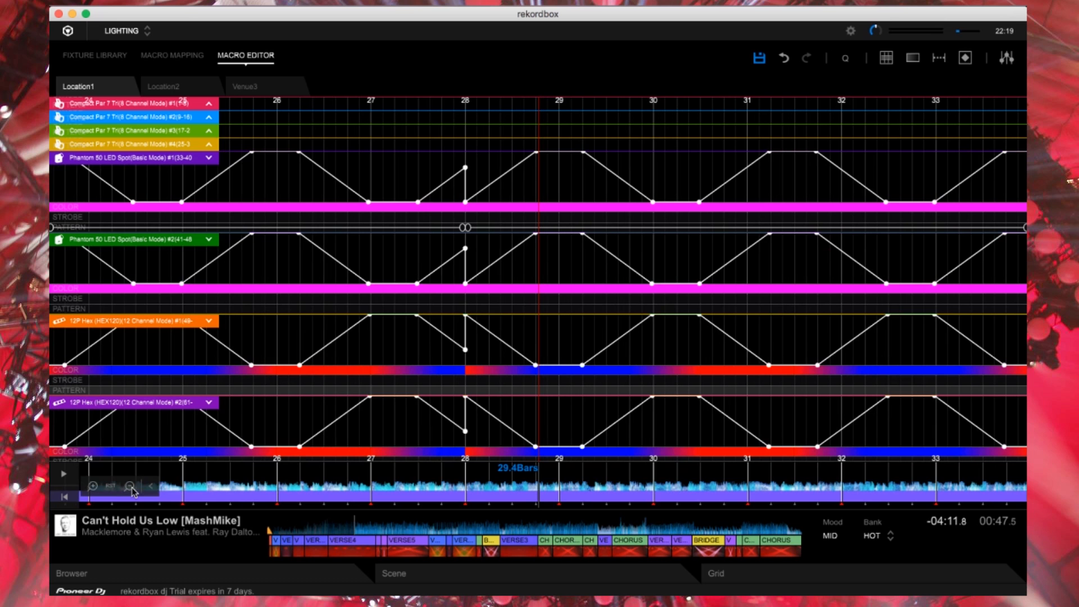
{"action": "left_click", "coordinate": [65, 479]}
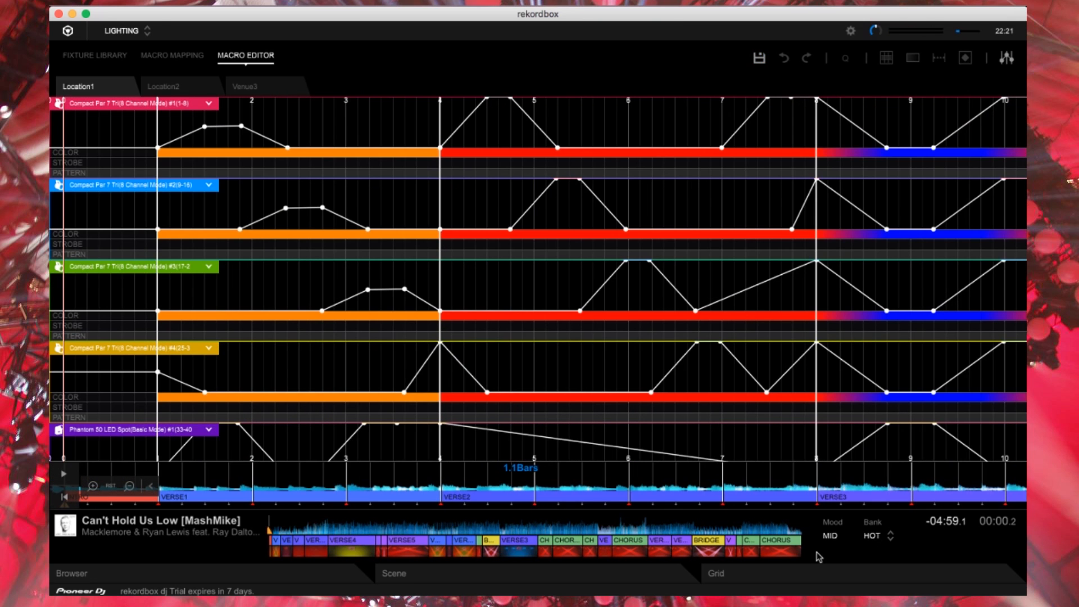
Assign the green HIGH INTRO1 NATURAL scene from the scene library to the track's VERSE4 phrase
{"action": "left_click", "coordinate": [472, 578]}
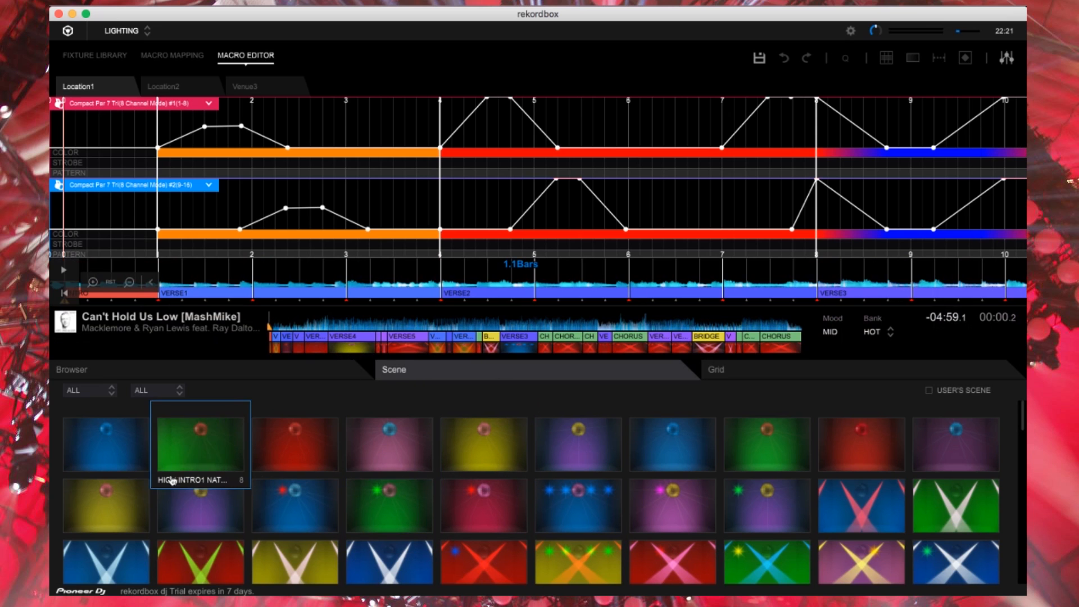
{"action": "left_click_drag", "start_coordinate": [197, 453], "coordinate": [355, 349]}
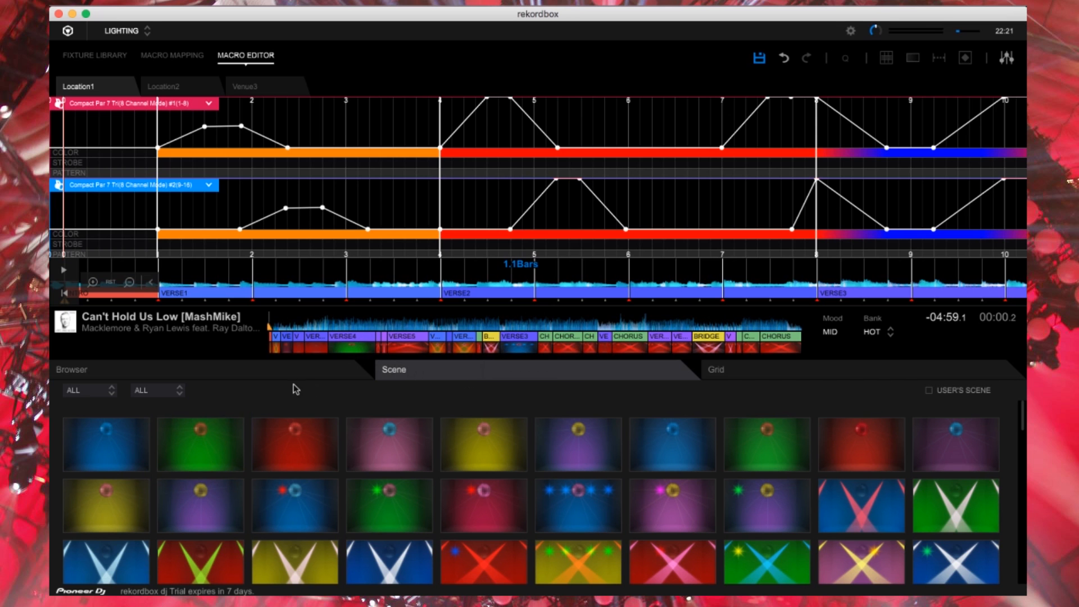
Bring up the track collection beneath the macro editor
{"action": "left_click", "coordinate": [76, 372]}
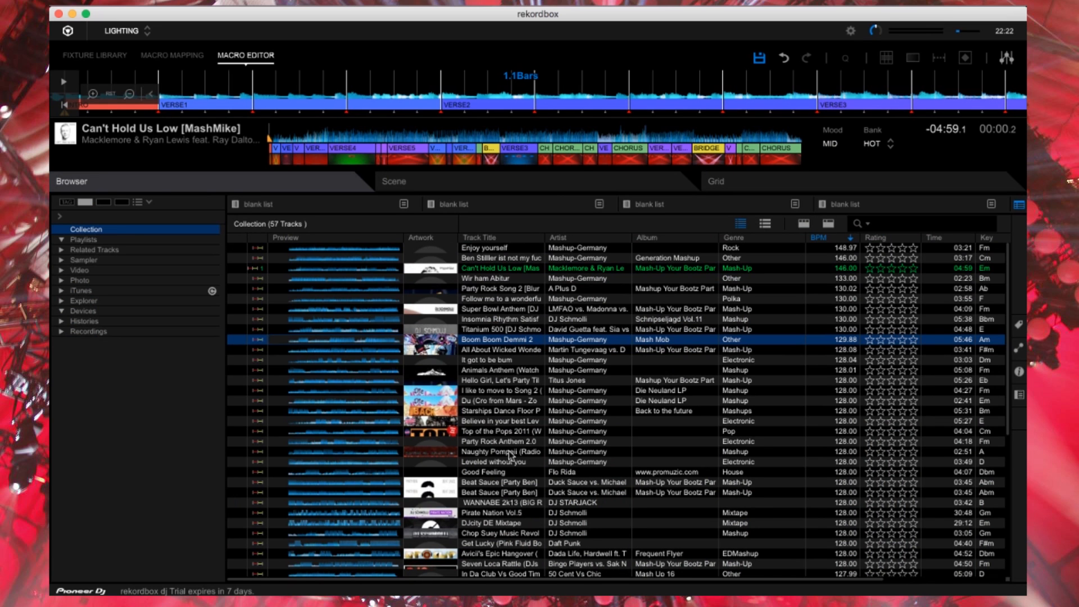
{"action": "mouse_move", "coordinate": [504, 339]}
{"action": "left_mouse_down"}
{"action": "mouse_move", "coordinate": [482, 148]}
{"action": "mouse_move", "coordinate": [494, 344]}
{"action": "left_mouse_up"}
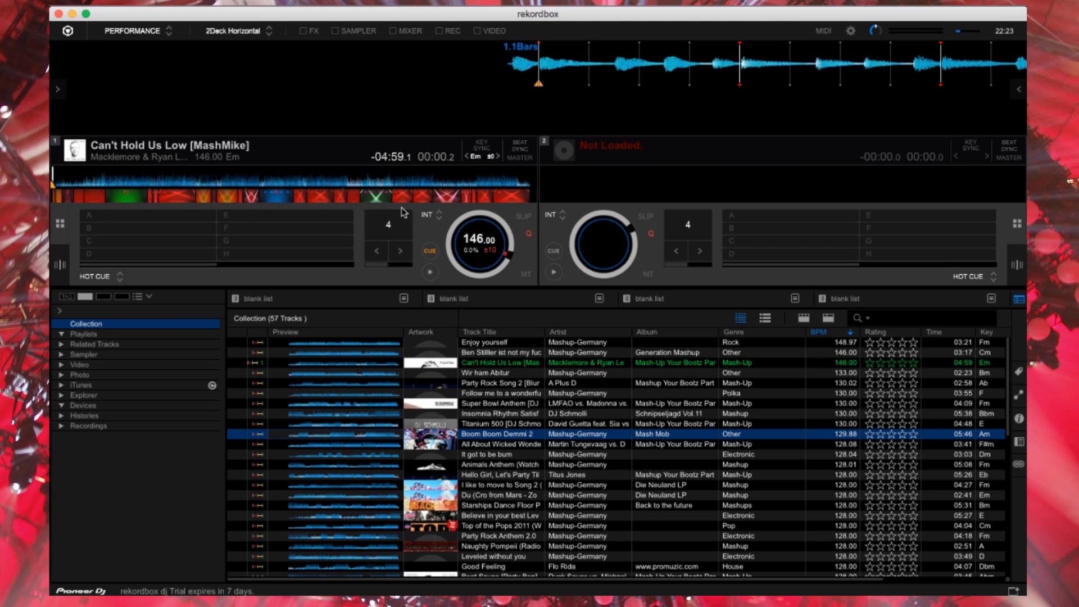
In Performance mode, bring up the alternative scenes for a phrase of the track on deck 1
{"action": "right_click", "coordinate": [323, 202]}
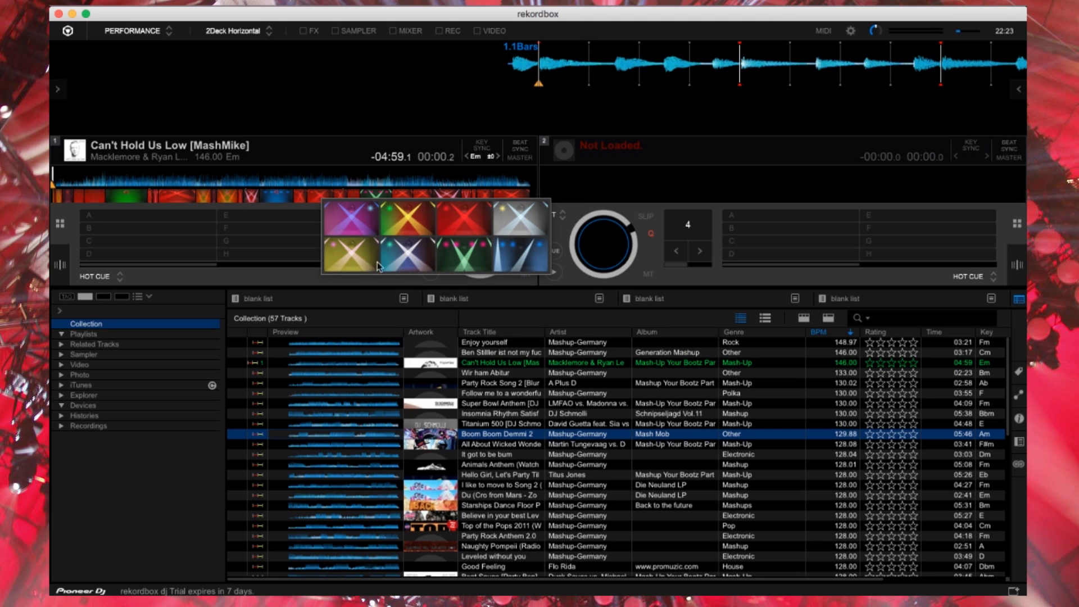